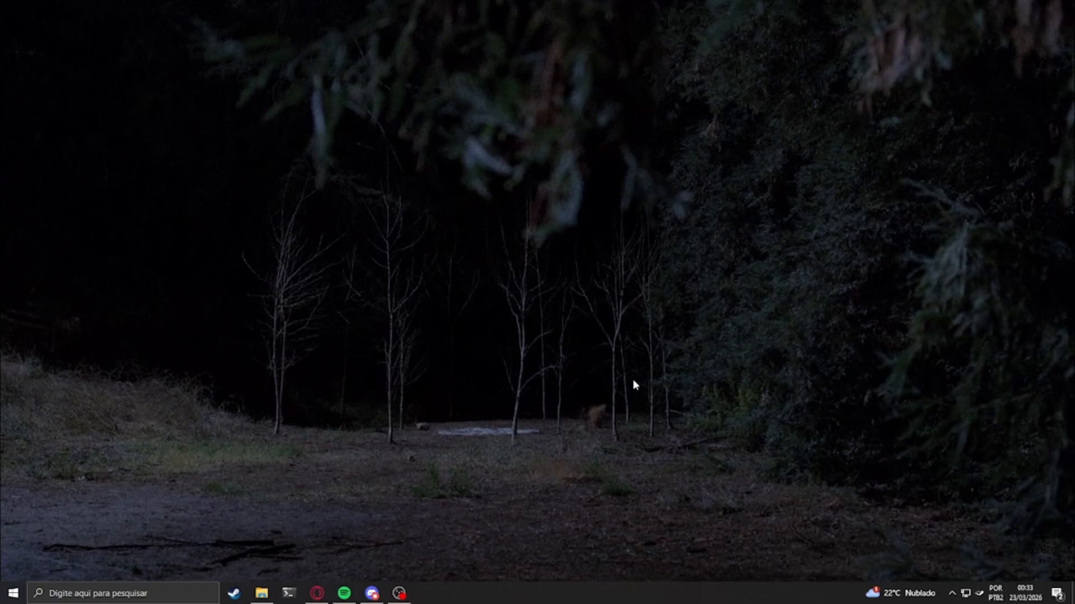
Launch JFLAP7.1.jar from the tutorial folder and move its main window beside the folder window
{"action": "left_click", "coordinate": [261, 592]}
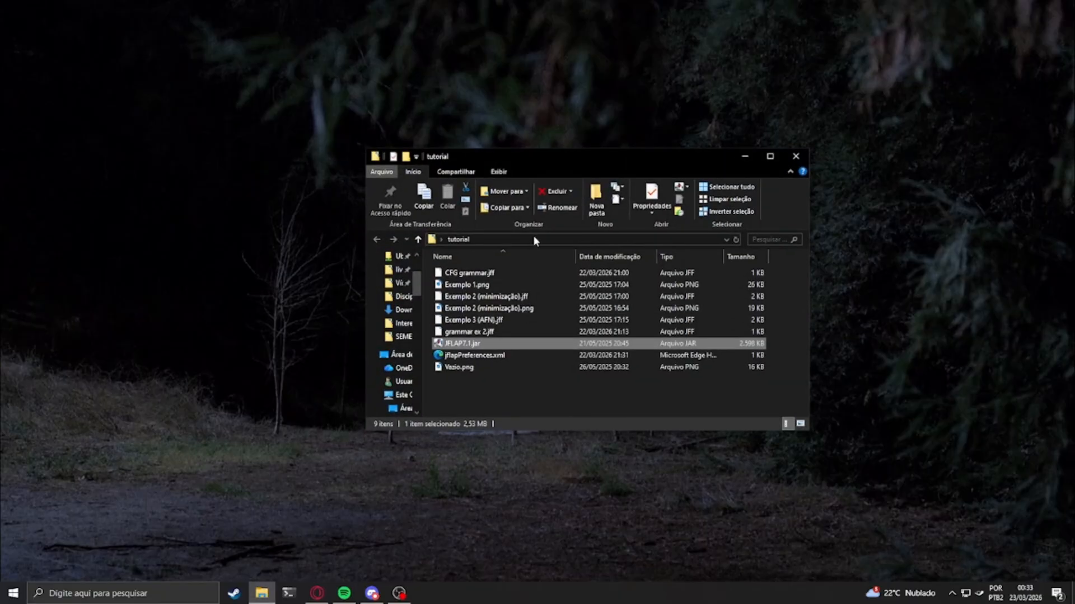
{"action": "left_click", "coordinate": [556, 404]}
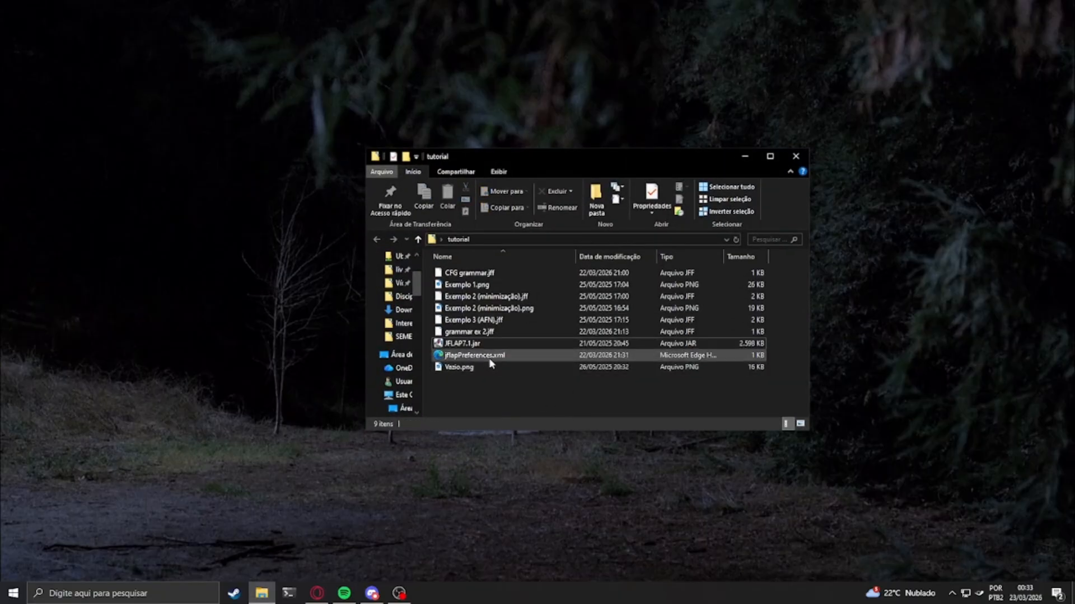
{"action": "left_click", "coordinate": [477, 345]}
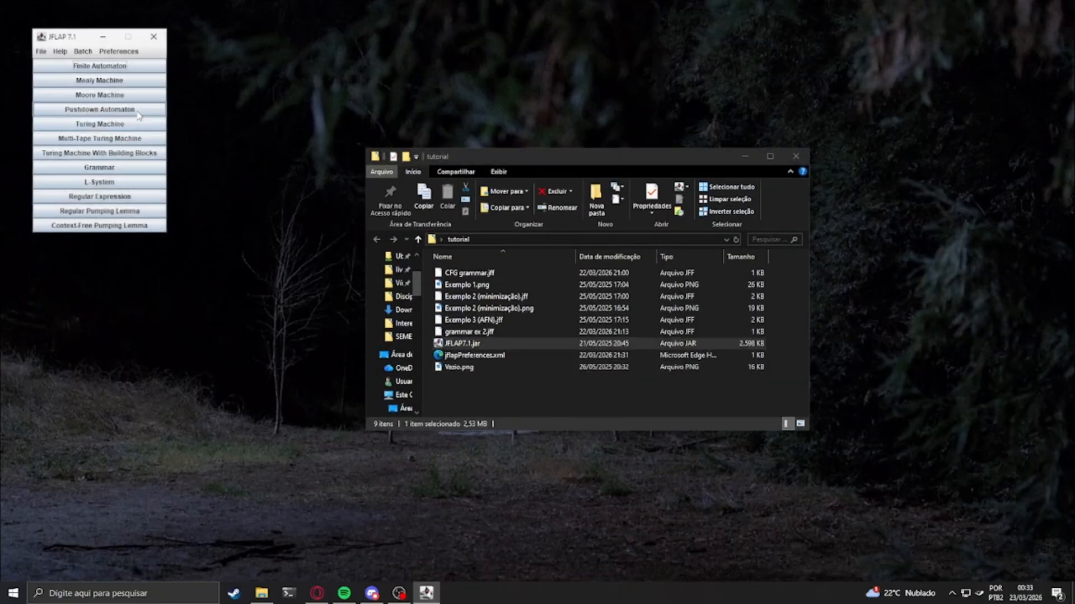
{"action": "left_click_drag", "start_coordinate": [69, 37], "coordinate": [218, 193]}
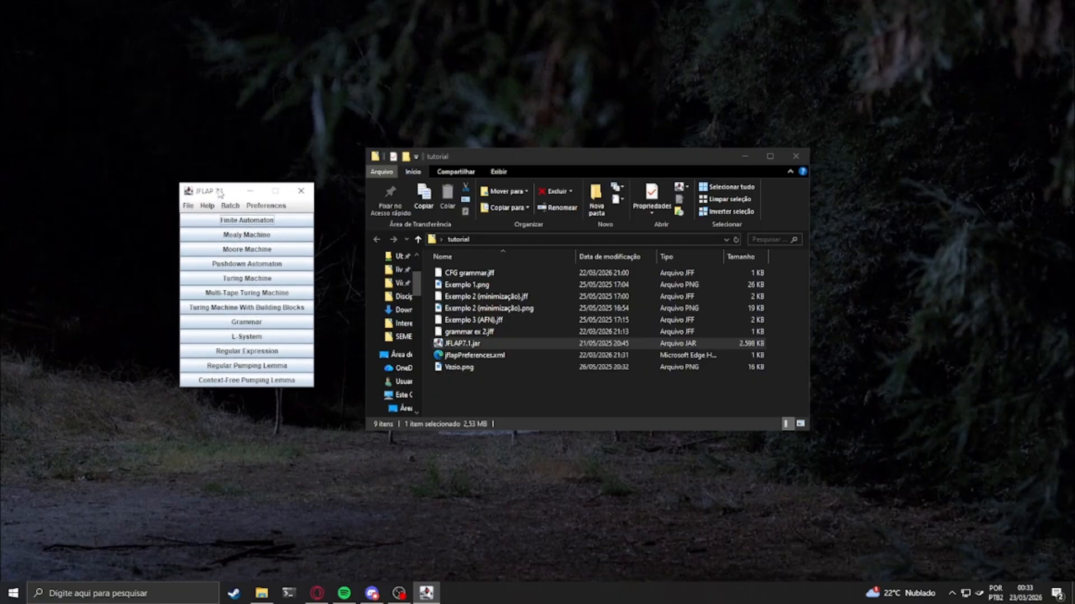
Set the empty string character preference to Epsilon and accept it
{"action": "left_click", "coordinate": [255, 207]}
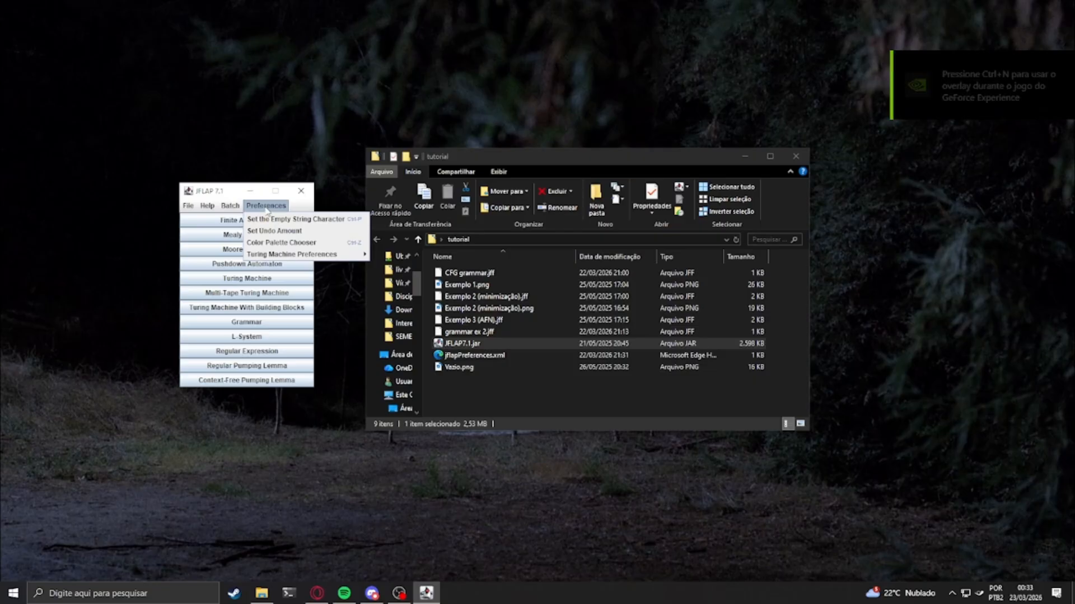
{"action": "left_click", "coordinate": [273, 220]}
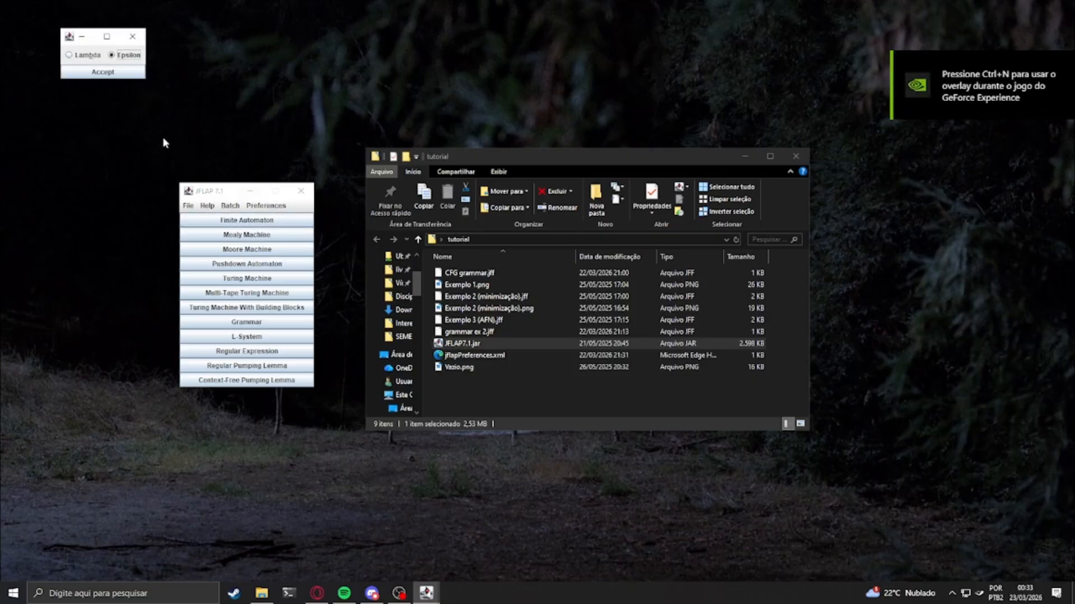
{"action": "left_click", "coordinate": [69, 37]}
{"action": "left_click", "coordinate": [70, 37]}
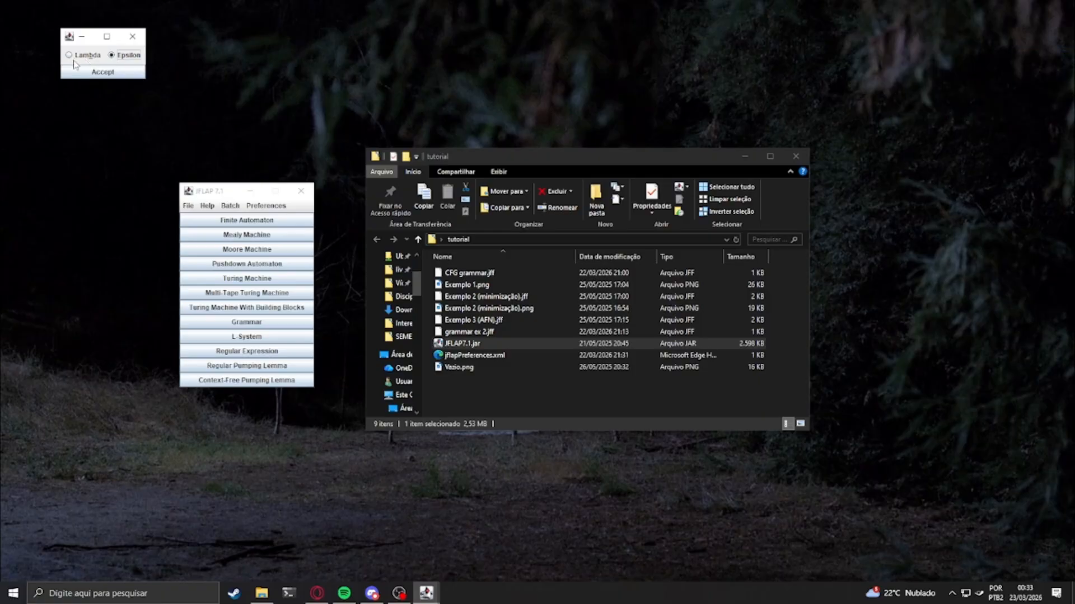
{"action": "left_click", "coordinate": [121, 72]}
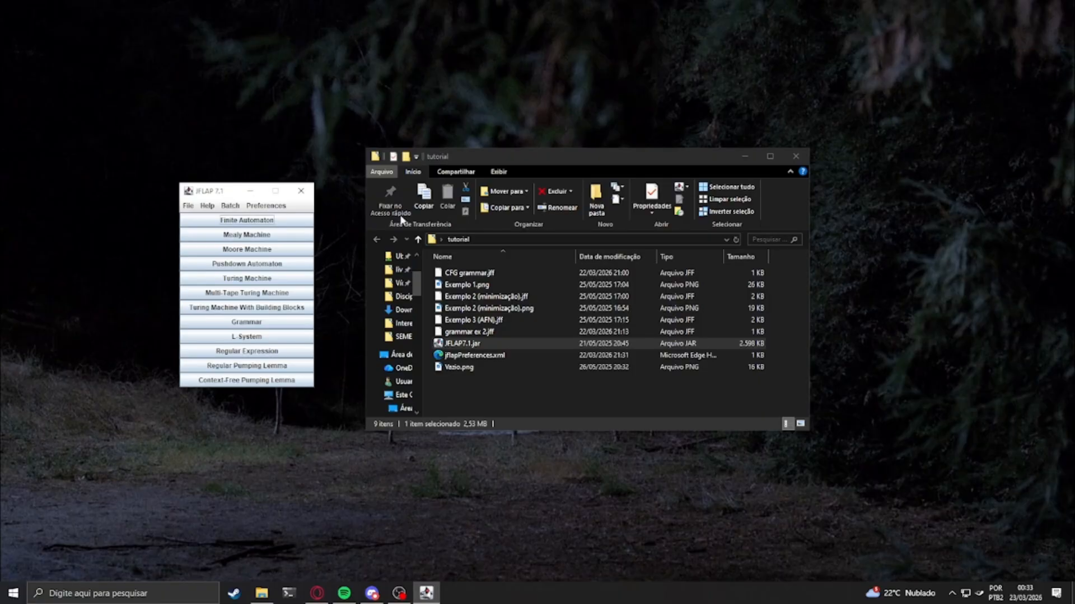
{"action": "left_click_drag", "start_coordinate": [426, 354], "coordinate": [494, 358]}
{"action": "left_click", "coordinate": [452, 382]}
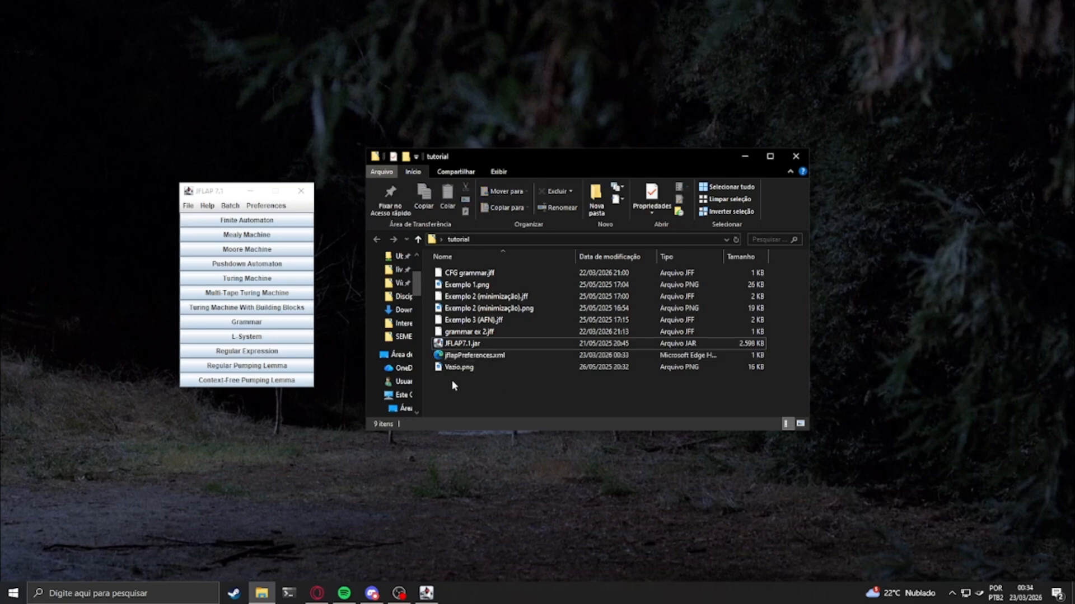
{"action": "left_click", "coordinate": [438, 343]}
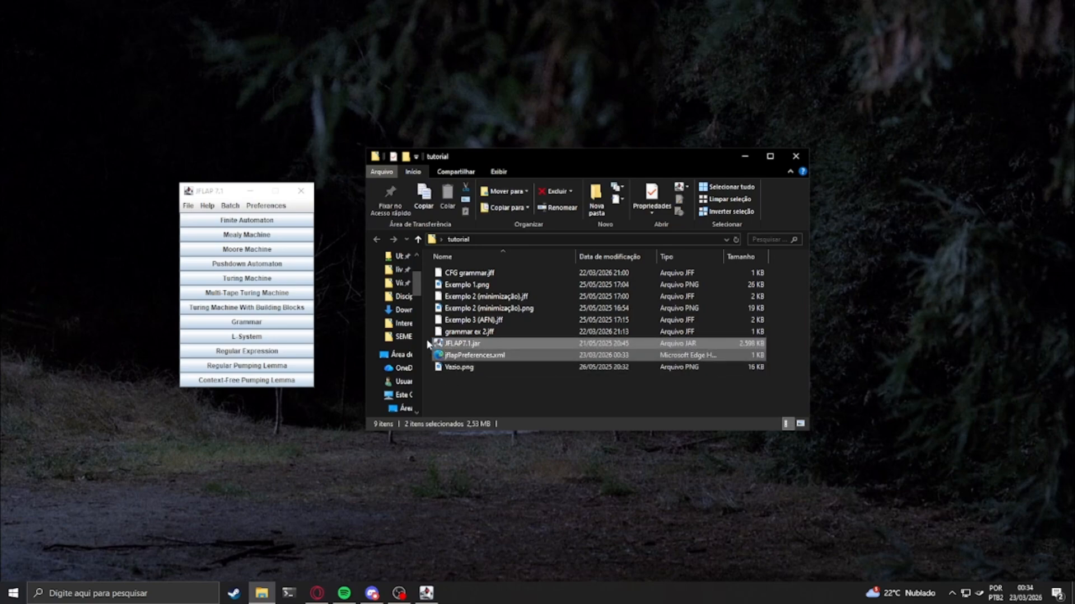
{"action": "left_click", "coordinate": [428, 344]}
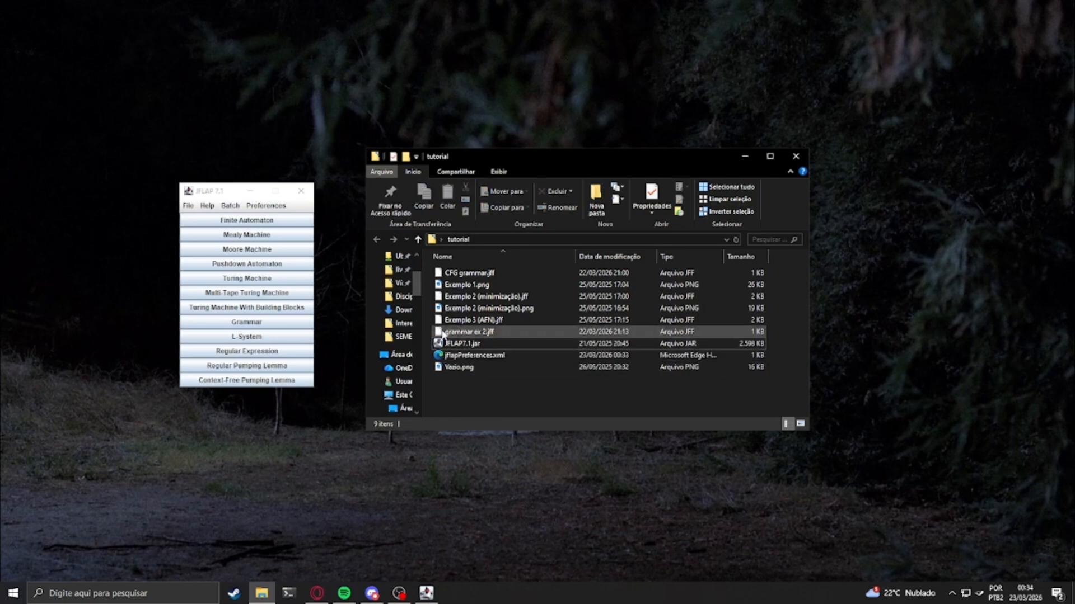
{"action": "left_click", "coordinate": [468, 332]}
{"action": "left_click", "coordinate": [481, 404]}
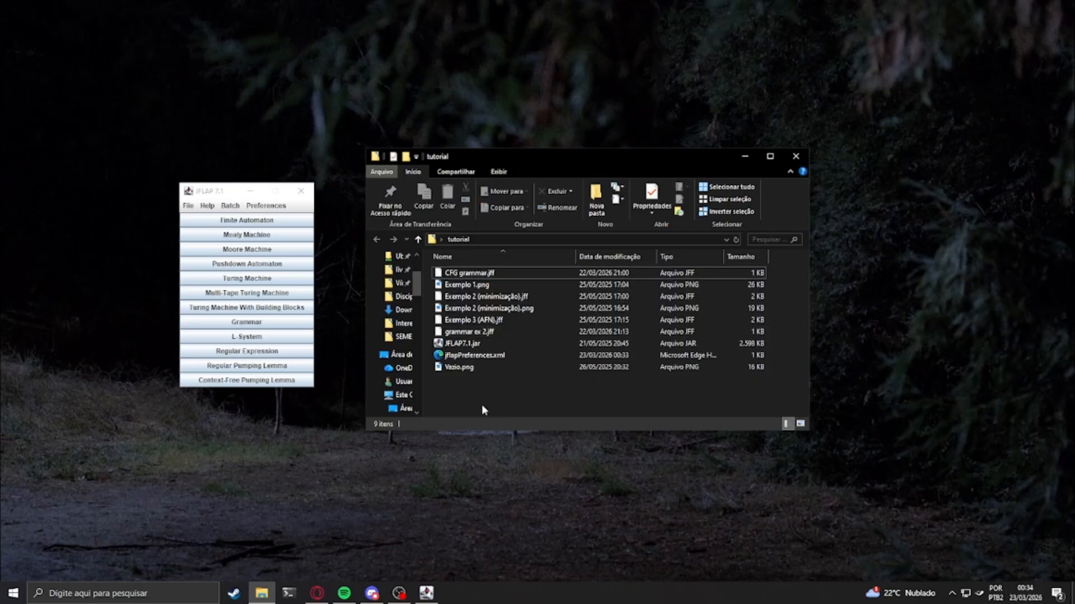
Create a new grammar and reposition its empty editor window on the desktop
{"action": "left_click_drag", "start_coordinate": [191, 187], "coordinate": [183, 180]}
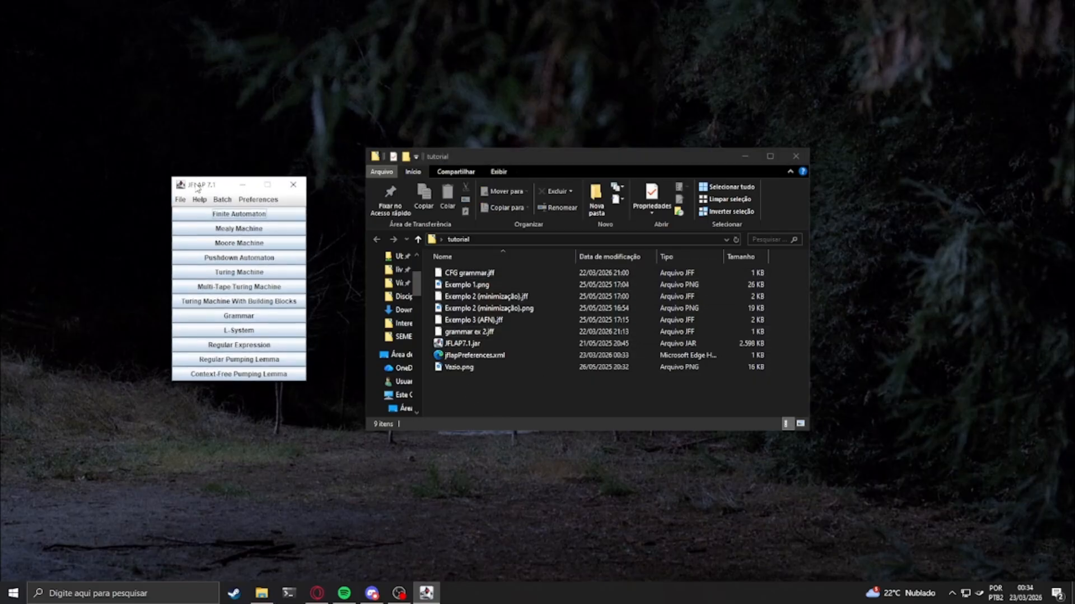
{"action": "left_click", "coordinate": [239, 320]}
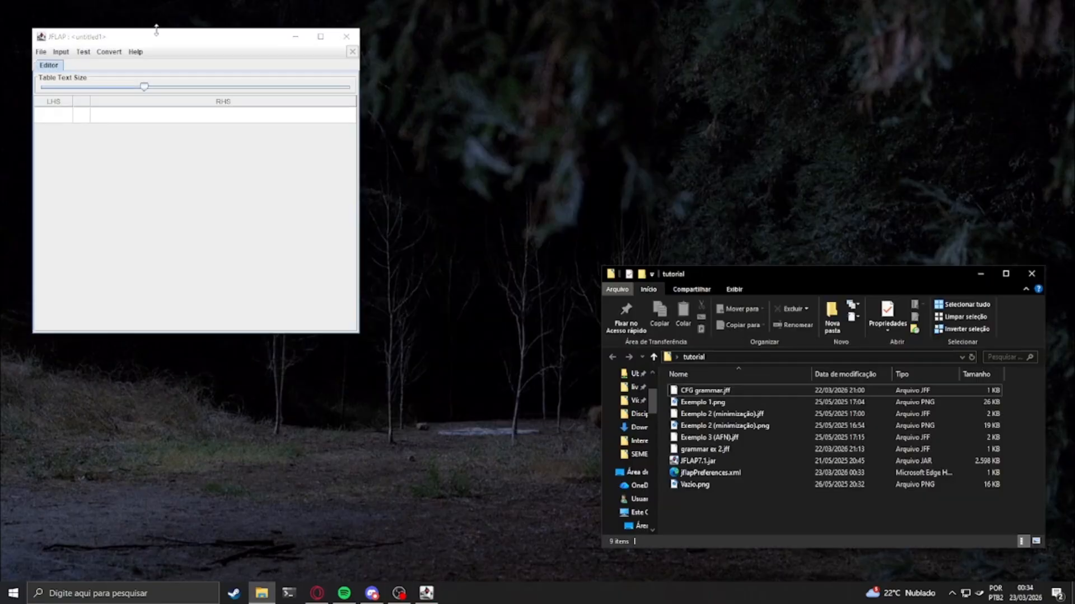
{"action": "left_click_drag", "start_coordinate": [163, 37], "coordinate": [314, 150]}
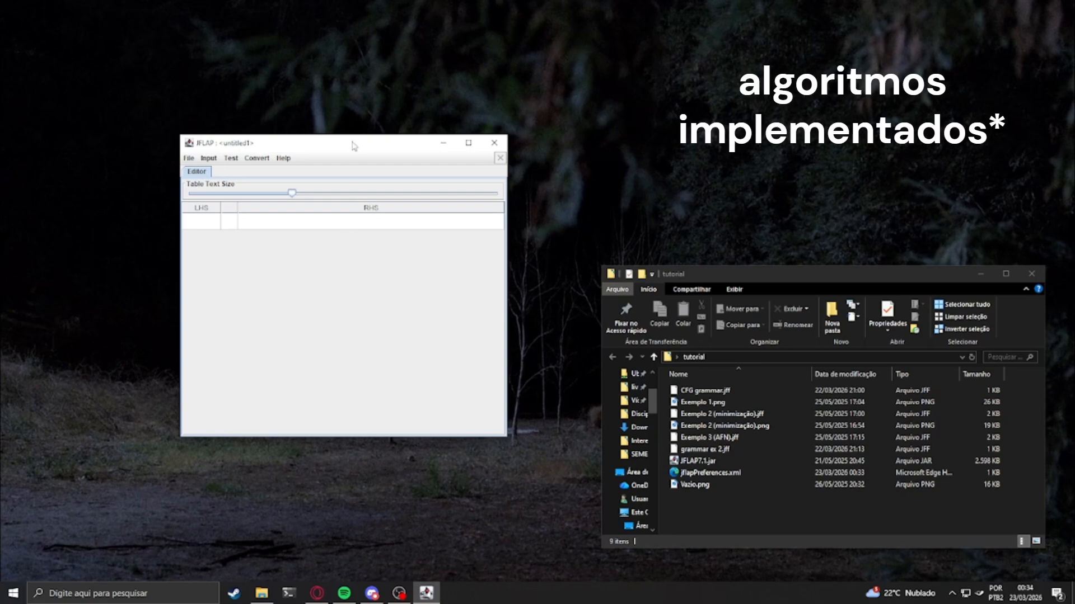
{"action": "left_click_drag", "start_coordinate": [352, 145], "coordinate": [353, 174]}
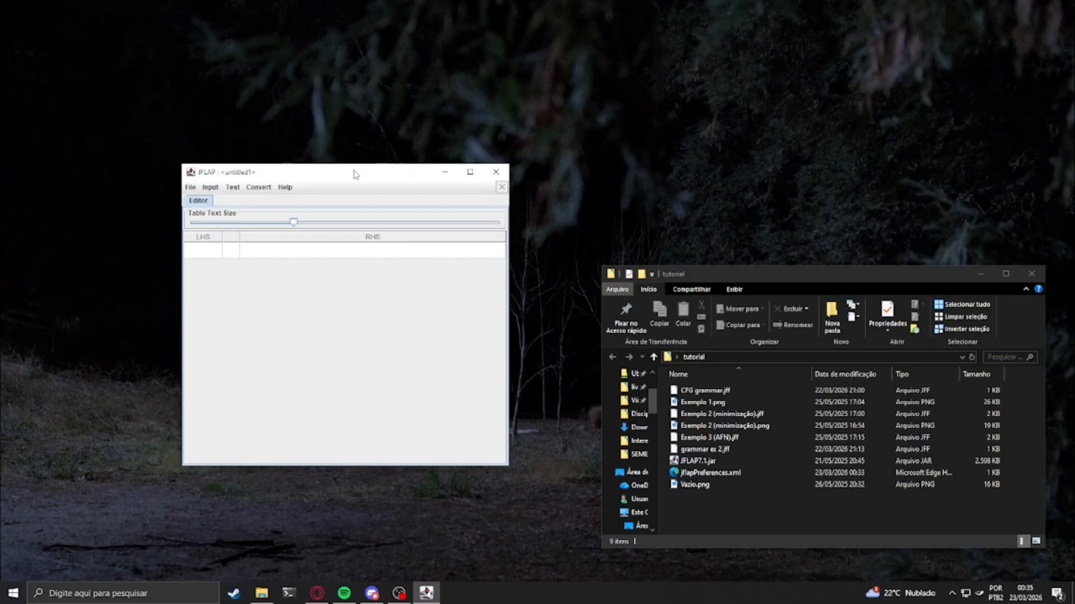
{"action": "left_click_drag", "start_coordinate": [353, 174], "coordinate": [358, 140]}
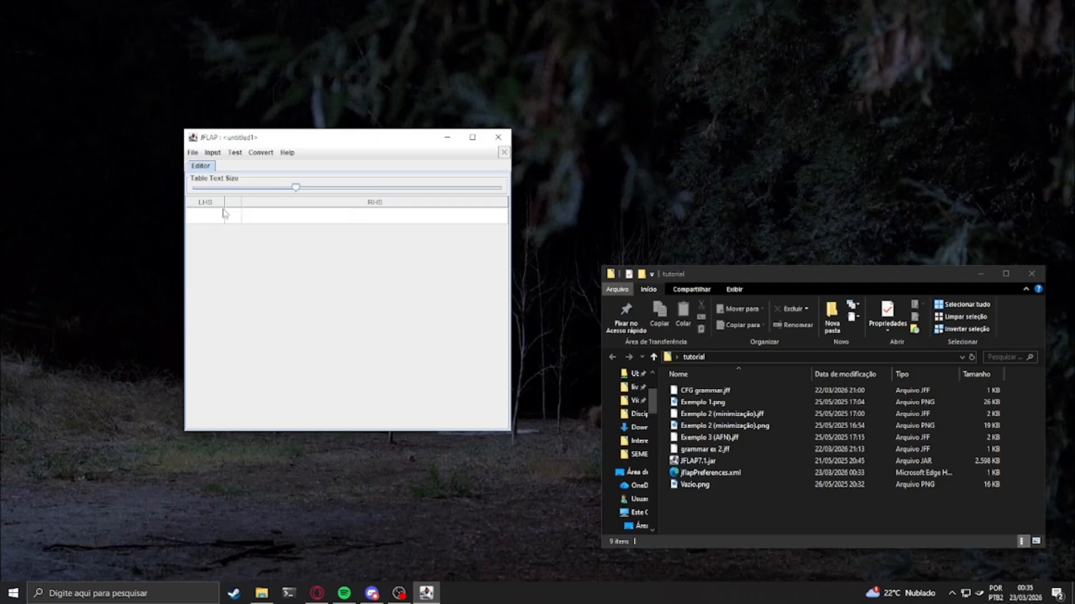
Enlarge the text size of the production table in the grammar editor
{"action": "left_click_drag", "start_coordinate": [297, 189], "coordinate": [363, 193]}
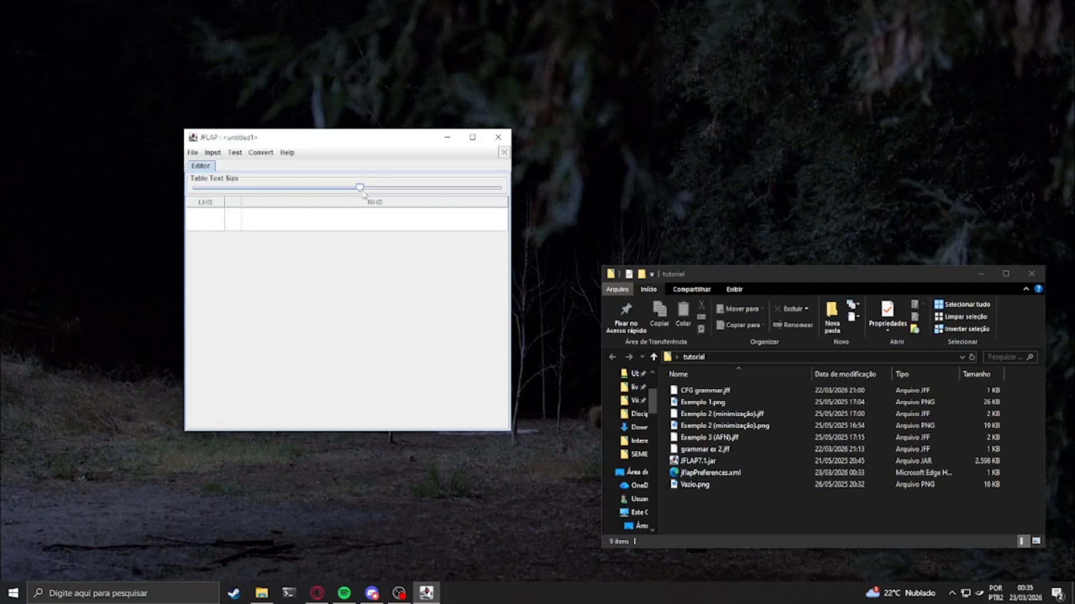
{"action": "left_click", "coordinate": [365, 220]}
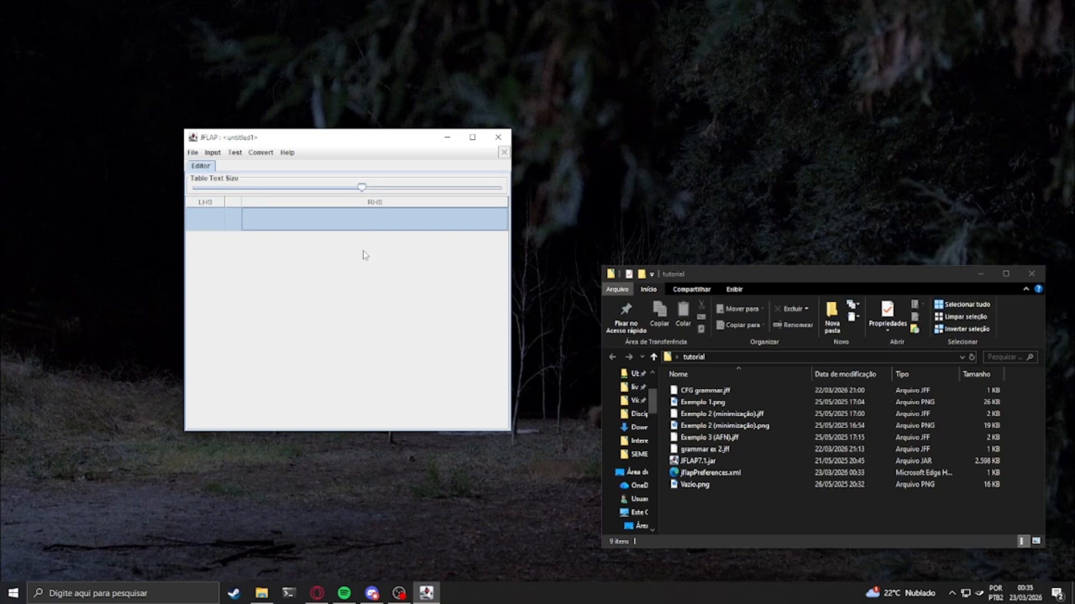
{"action": "left_click", "coordinate": [363, 188]}
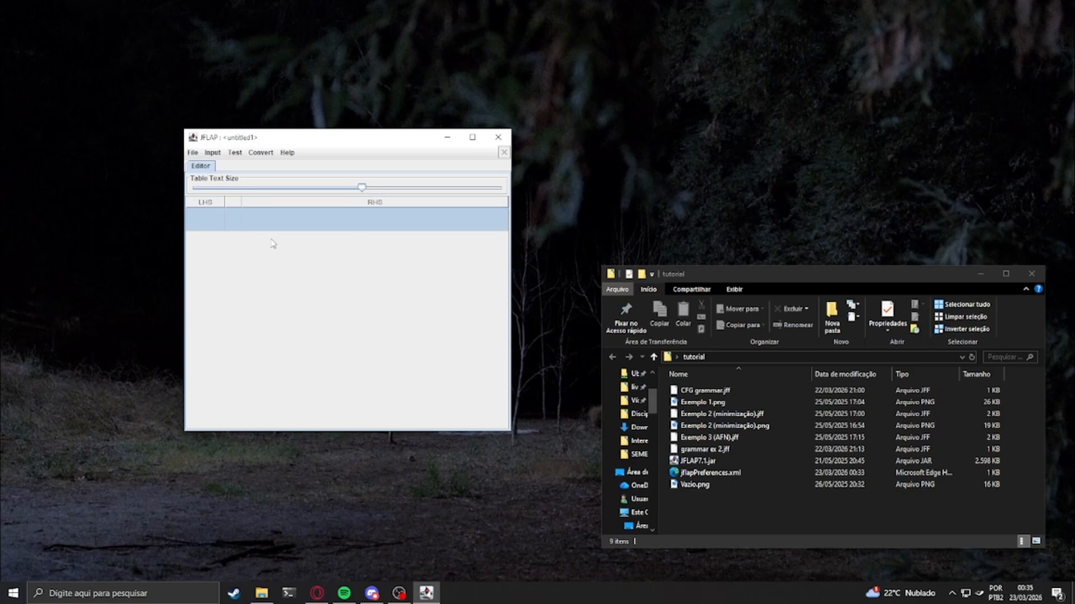
Enter the first production with S as its left-hand side and X | Y as its right-hand side
{"action": "double_click", "coordinate": [207, 219]}
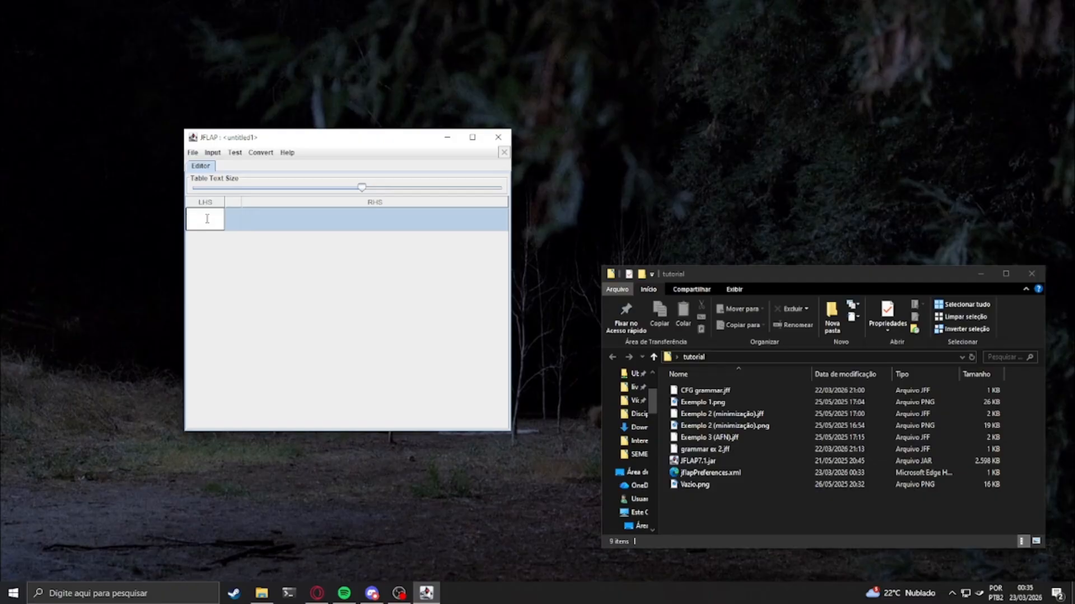
{"action": "type", "text": "S"}
{"action": "key", "text": "Return"}
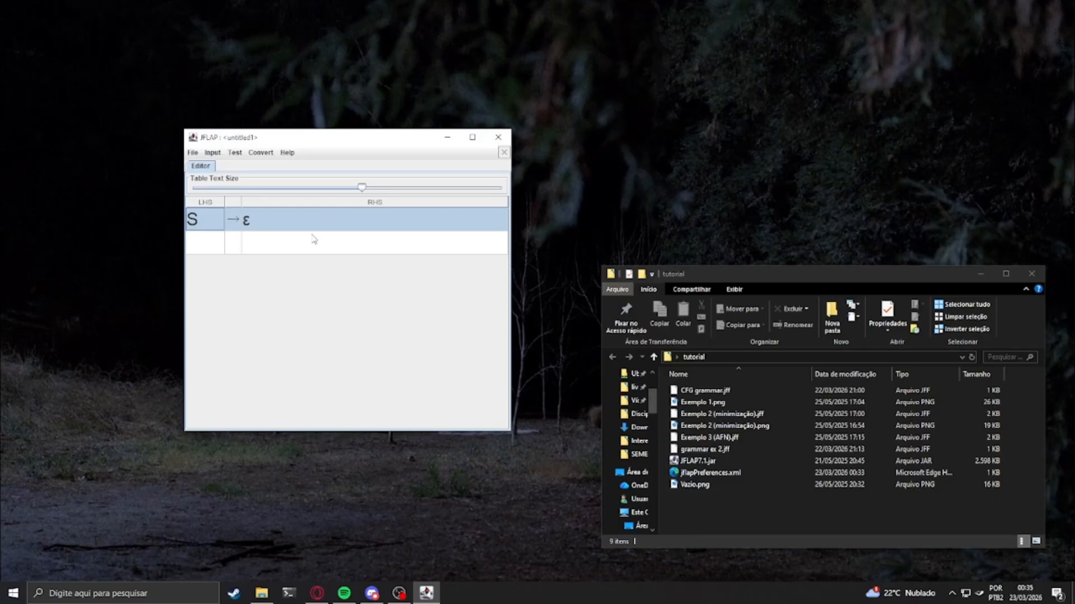
{"action": "double_click", "coordinate": [280, 221]}
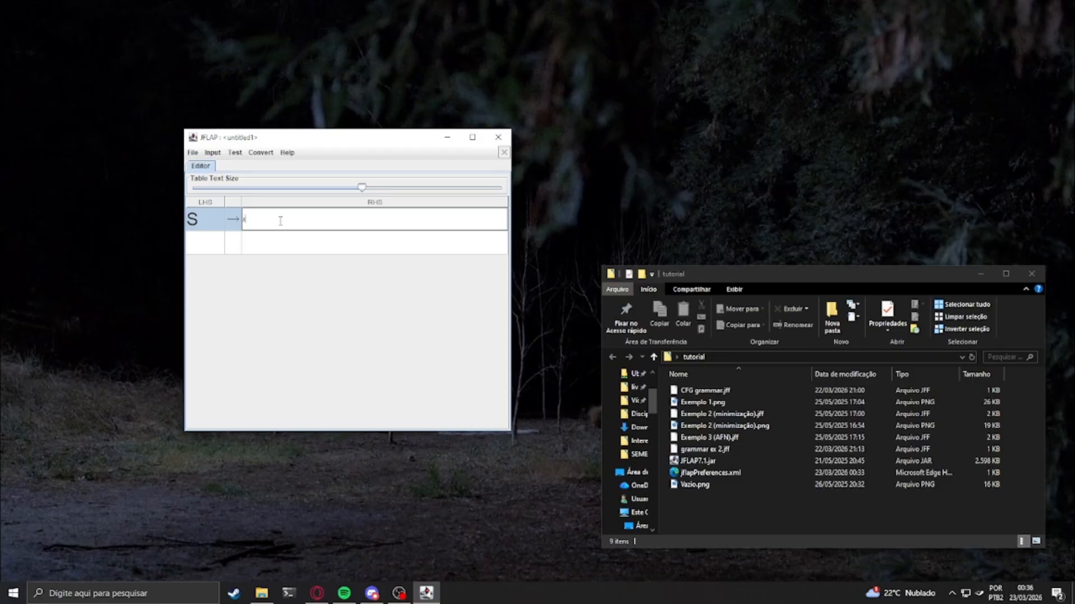
{"action": "type", "text": "x"}
{"action": "type", "text": "| Y"}
{"action": "left_click", "coordinate": [324, 253]}
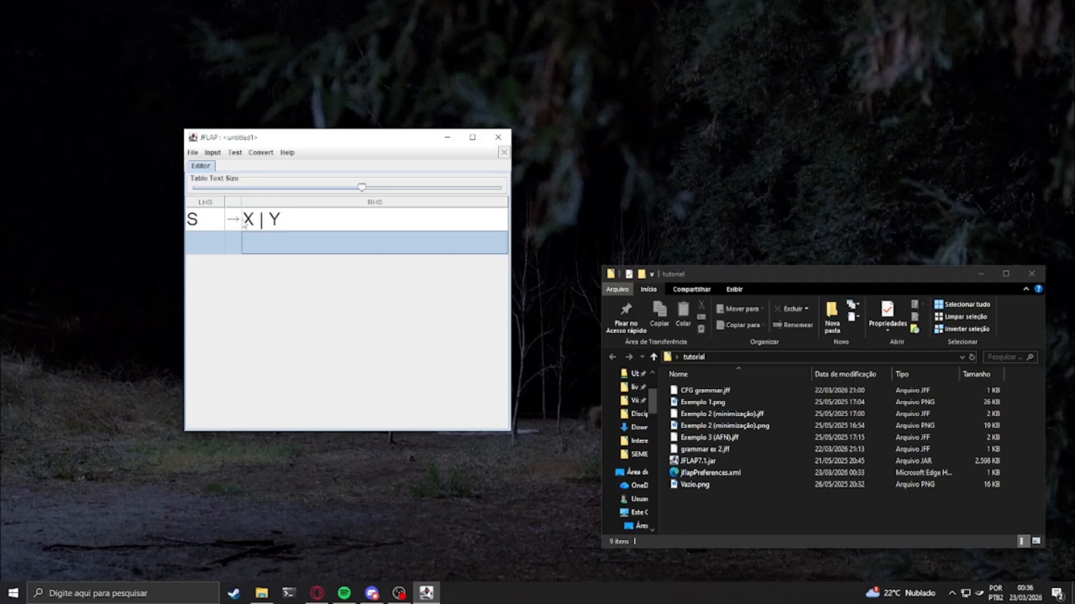
Shorten the first production's right-hand side to only X
{"action": "double_click", "coordinate": [303, 219]}
{"action": "key", "text": "BackSpace"}
{"action": "key", "text": "BackSpace"}
{"action": "key", "text": "BackSpace"}
{"action": "key", "text": "BackSpace"}
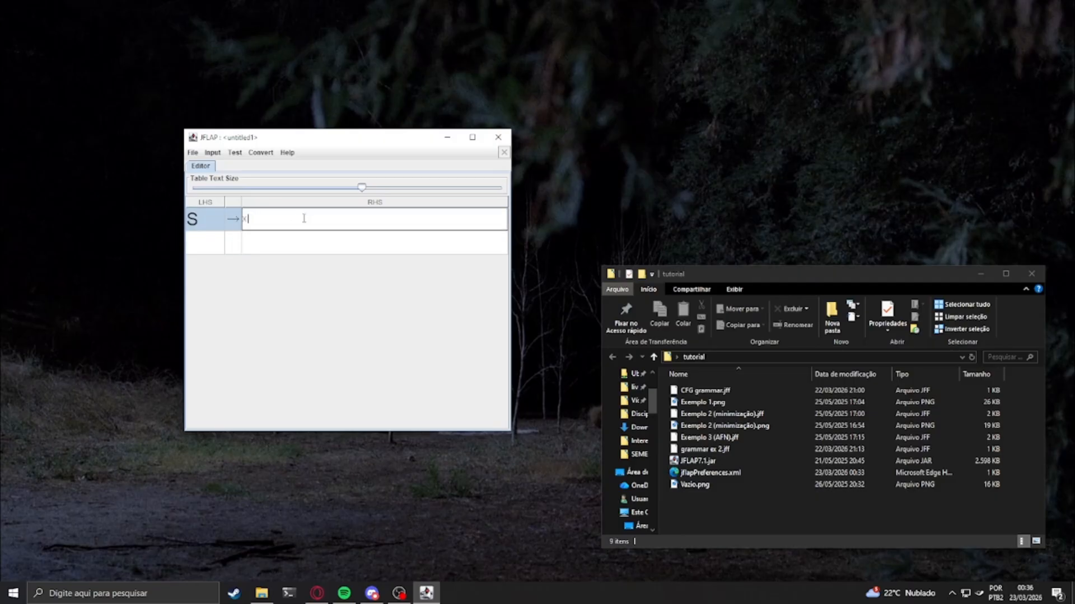
Add a second production with S as its left-hand side and Y as its right-hand side
{"action": "left_click", "coordinate": [207, 245]}
{"action": "type", "text": "S"}
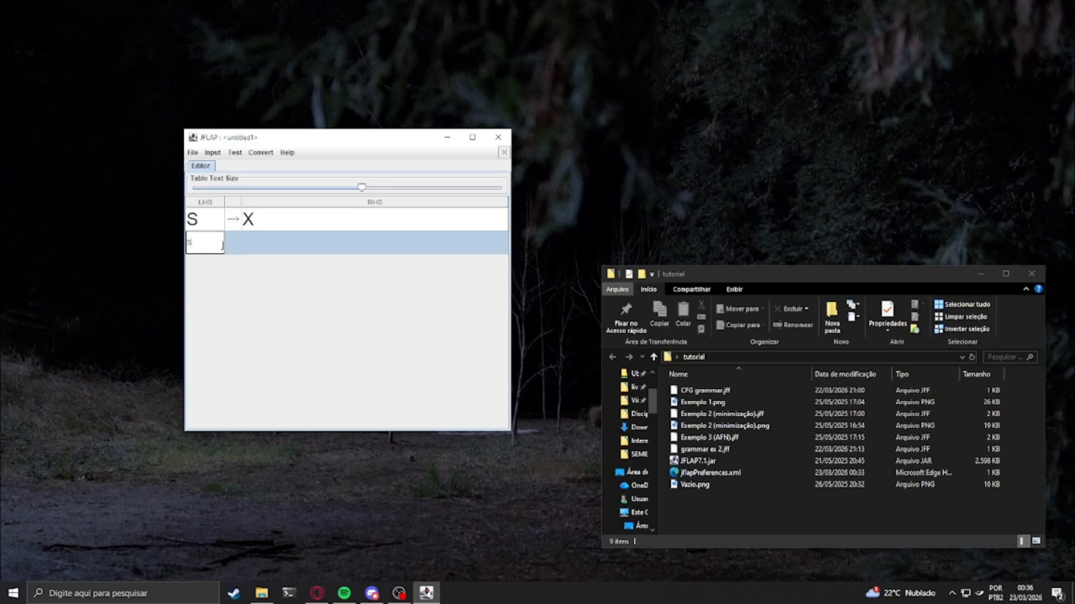
{"action": "left_click", "coordinate": [271, 245]}
{"action": "type", "text": "Y"}
{"action": "key", "text": "Return"}
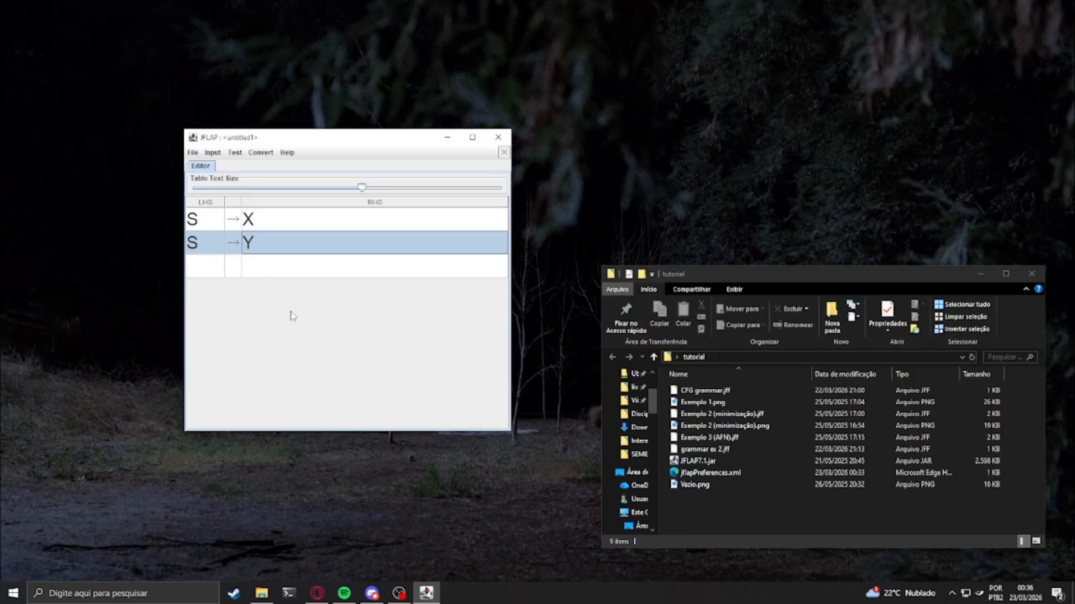
{"action": "left_click_drag", "start_coordinate": [303, 140], "coordinate": [328, 168]}
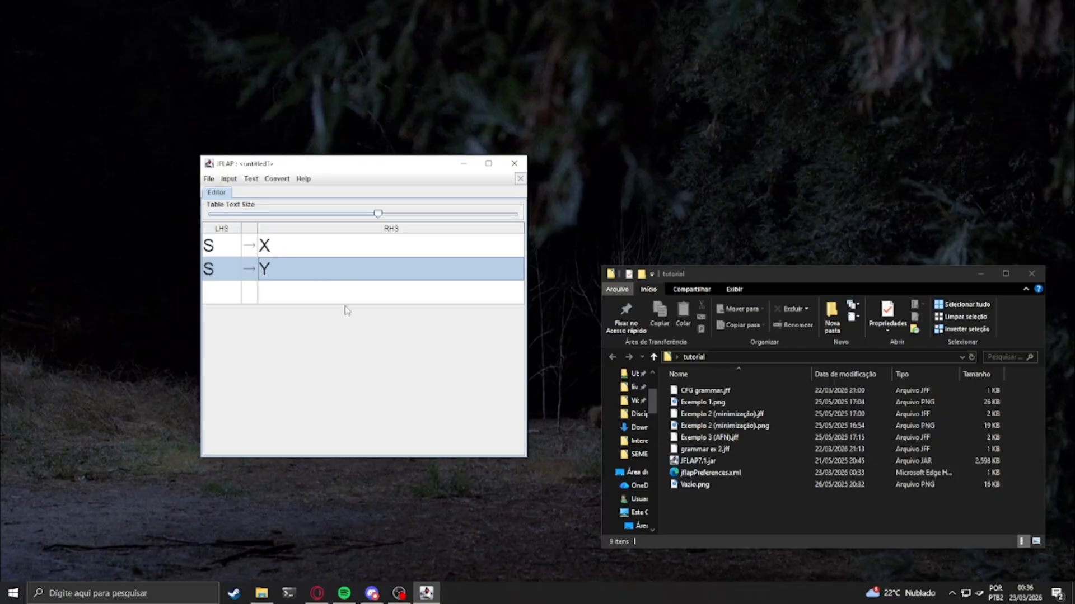
{"action": "left_click", "coordinate": [230, 178]}
{"action": "mouse_move", "coordinate": [274, 179]}
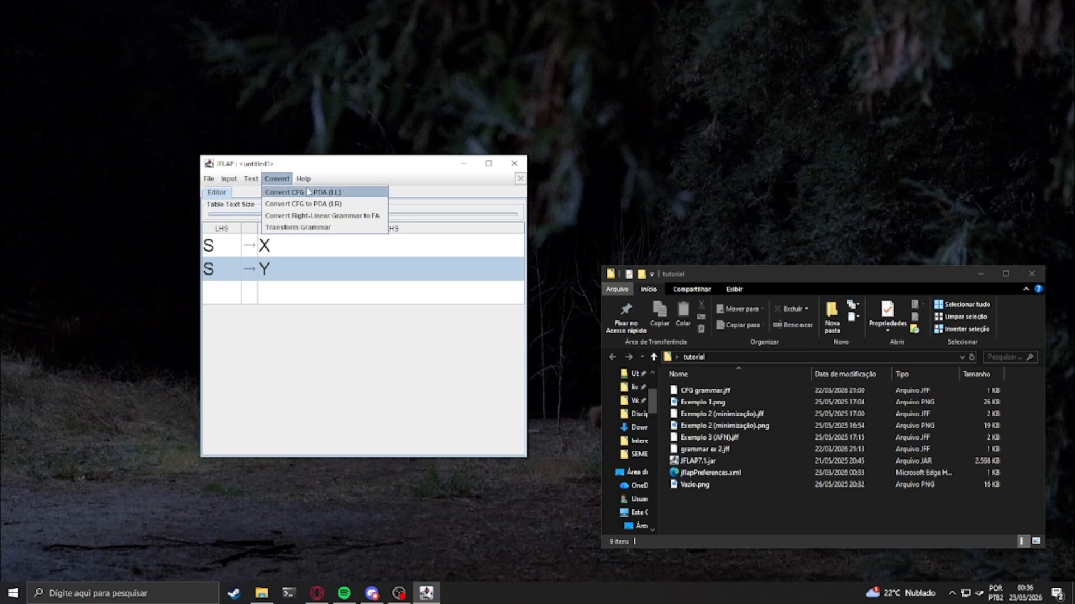
{"action": "left_click", "coordinate": [504, 172]}
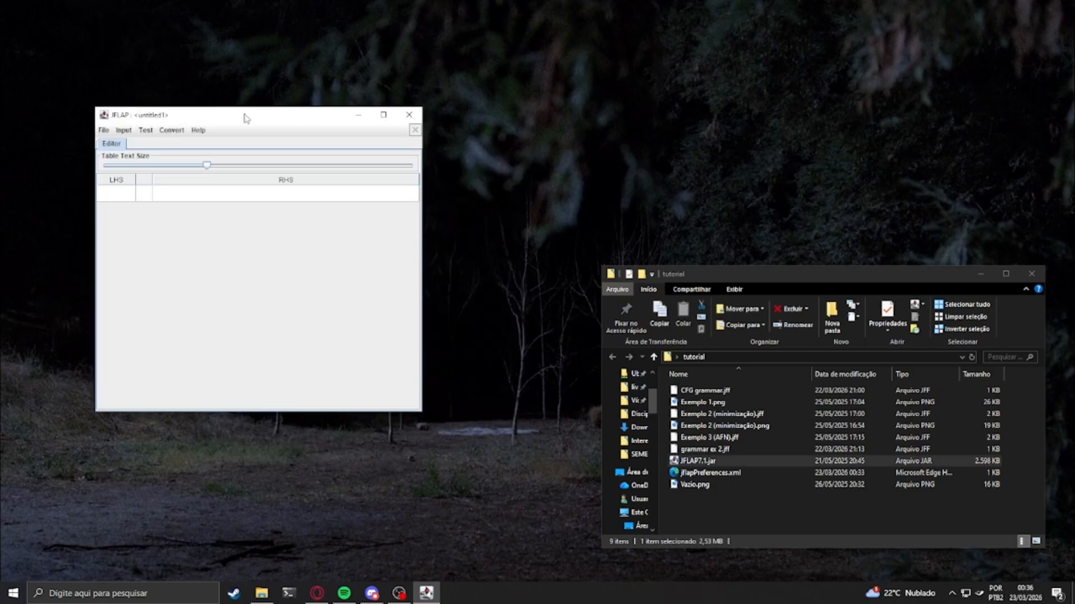
Open the saved grammar CFG grammar.jff and enlarge its production table text
{"action": "left_click", "coordinate": [104, 130]}
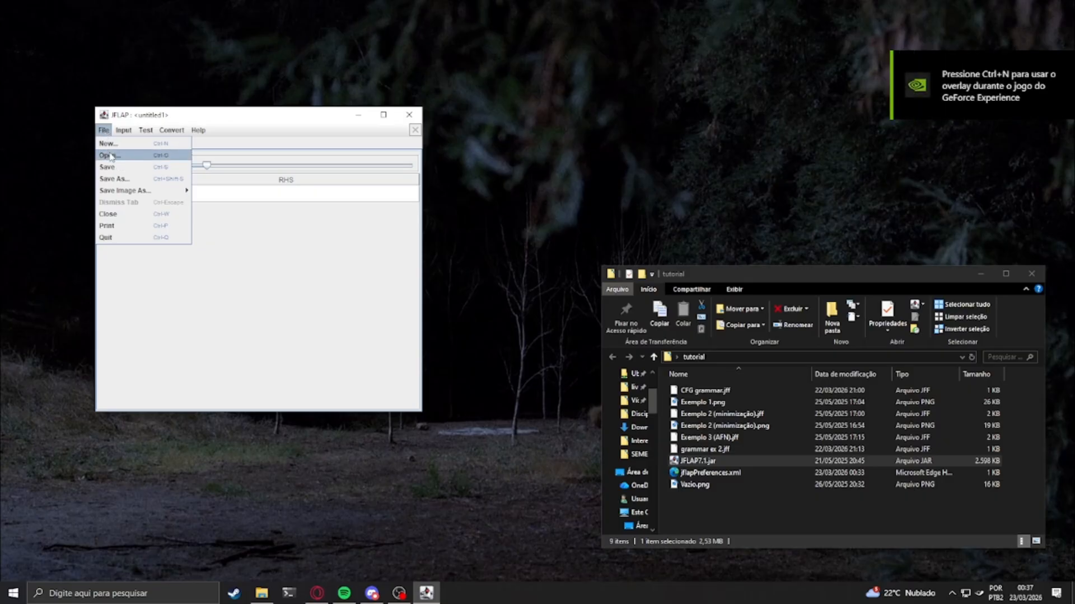
{"action": "left_click", "coordinate": [111, 156]}
{"action": "double_click", "coordinate": [425, 242]}
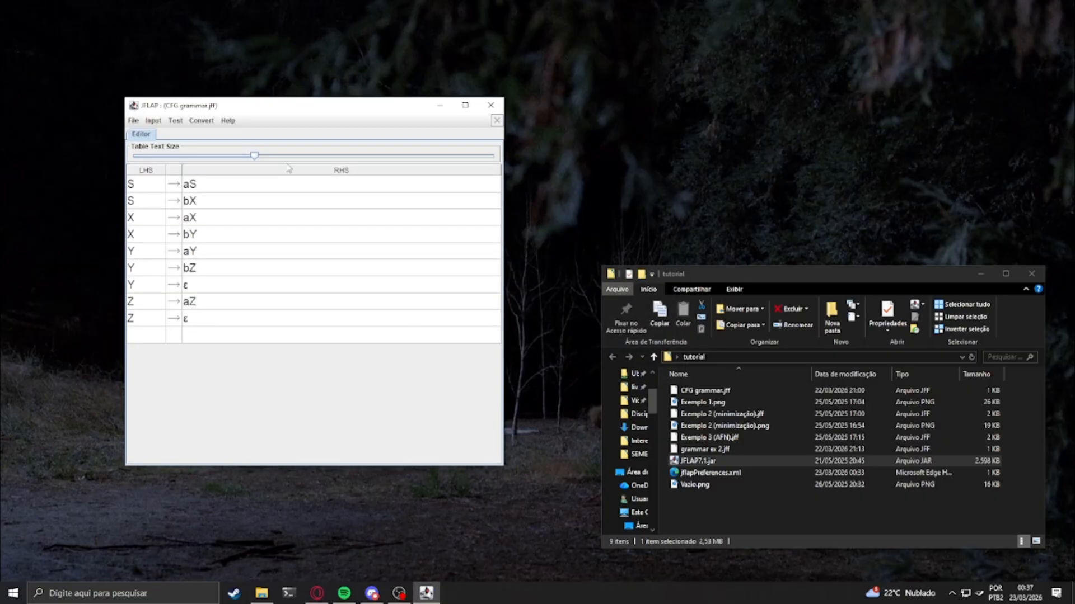
{"action": "left_click_drag", "start_coordinate": [257, 160], "coordinate": [357, 168]}
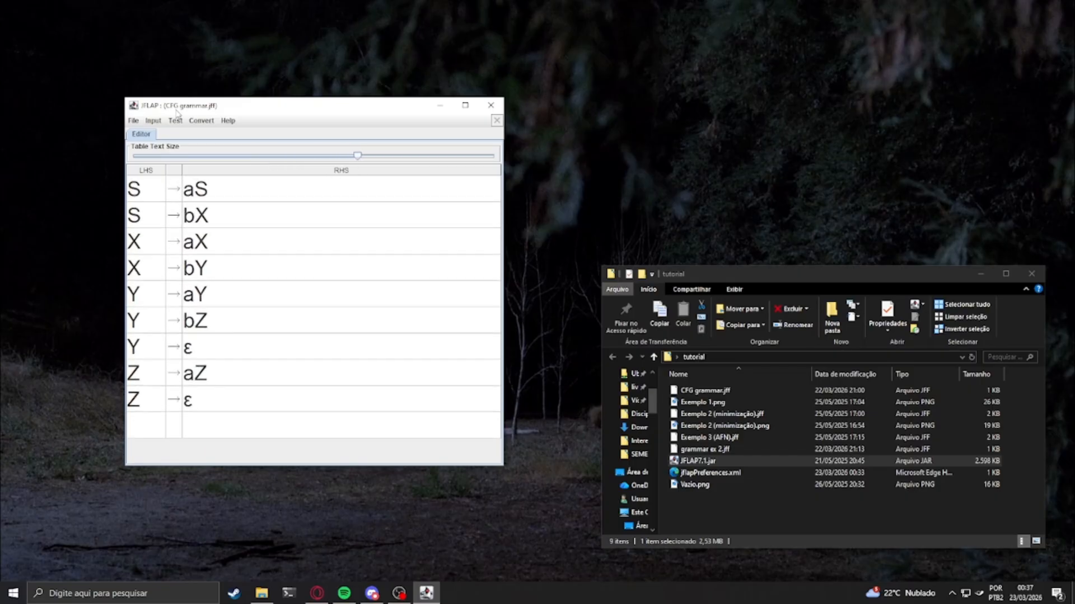
{"action": "left_click", "coordinate": [204, 121]}
{"action": "mouse_move", "coordinate": [158, 121]}
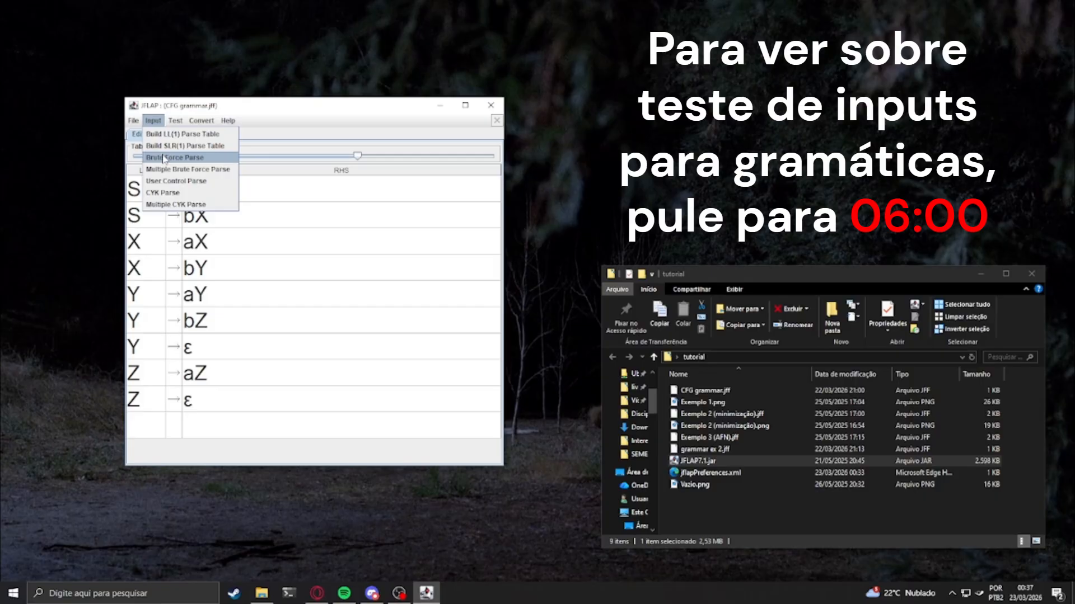
{"action": "mouse_move", "coordinate": [199, 122]}
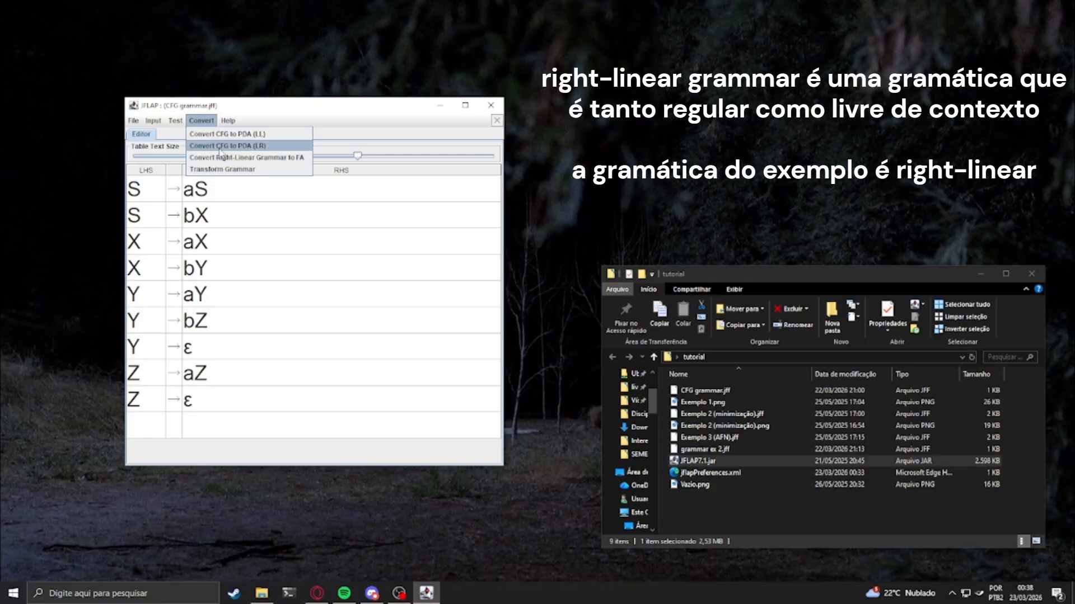
{"action": "left_click", "coordinate": [190, 120]}
{"action": "left_click", "coordinate": [195, 120]}
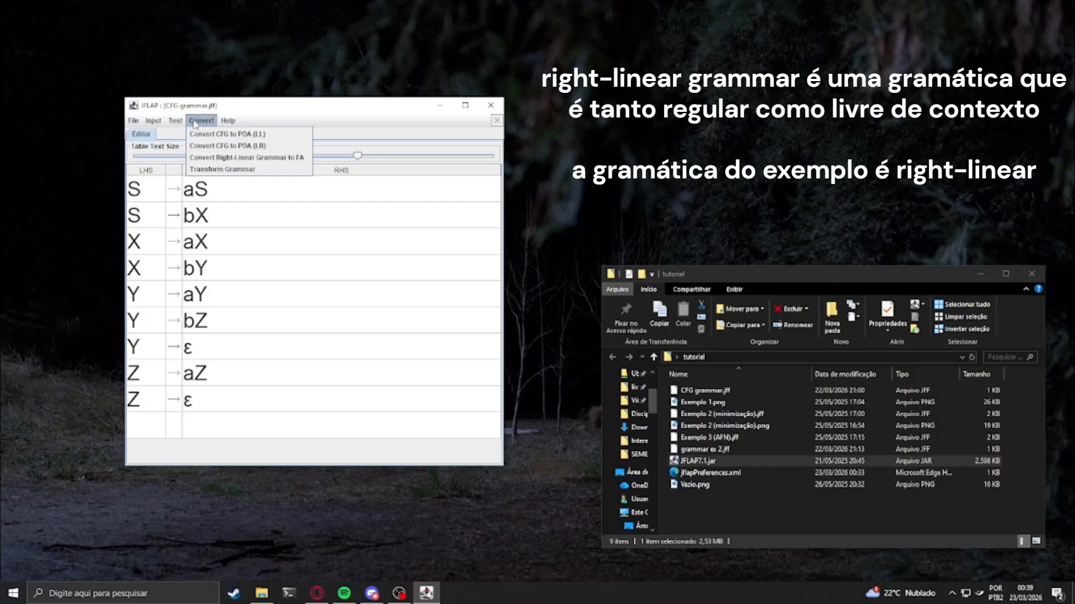
{"action": "left_click", "coordinate": [225, 146]}
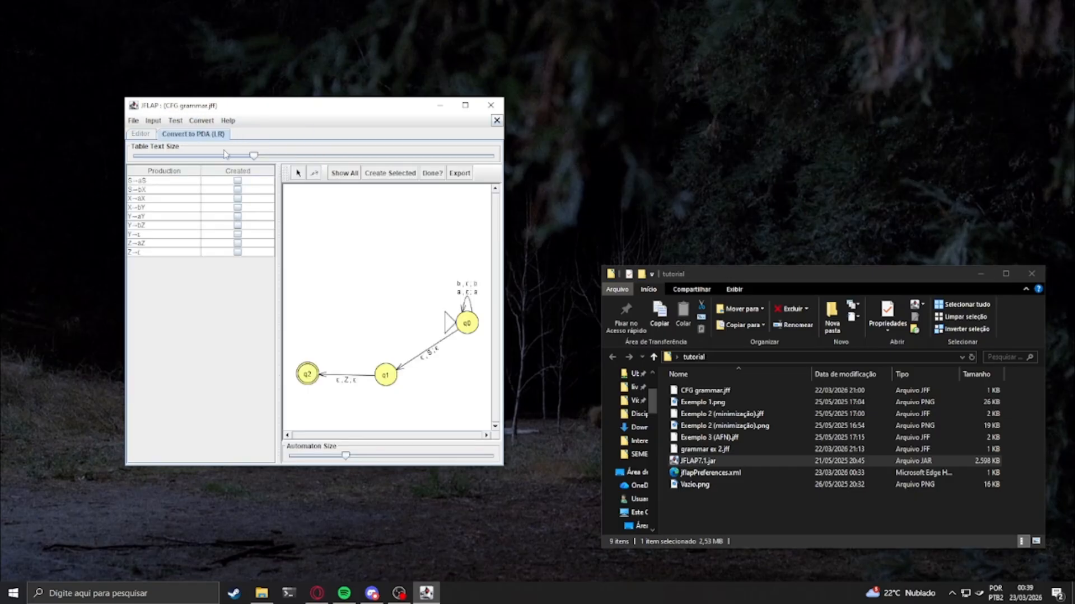
{"action": "left_click", "coordinate": [497, 120]}
Convert the grammar to a pushdown automaton with the LR method and line up q0, q1 and q2 in a horizontal row
{"action": "left_click", "coordinate": [201, 120]}
{"action": "mouse_move", "coordinate": [228, 120]}
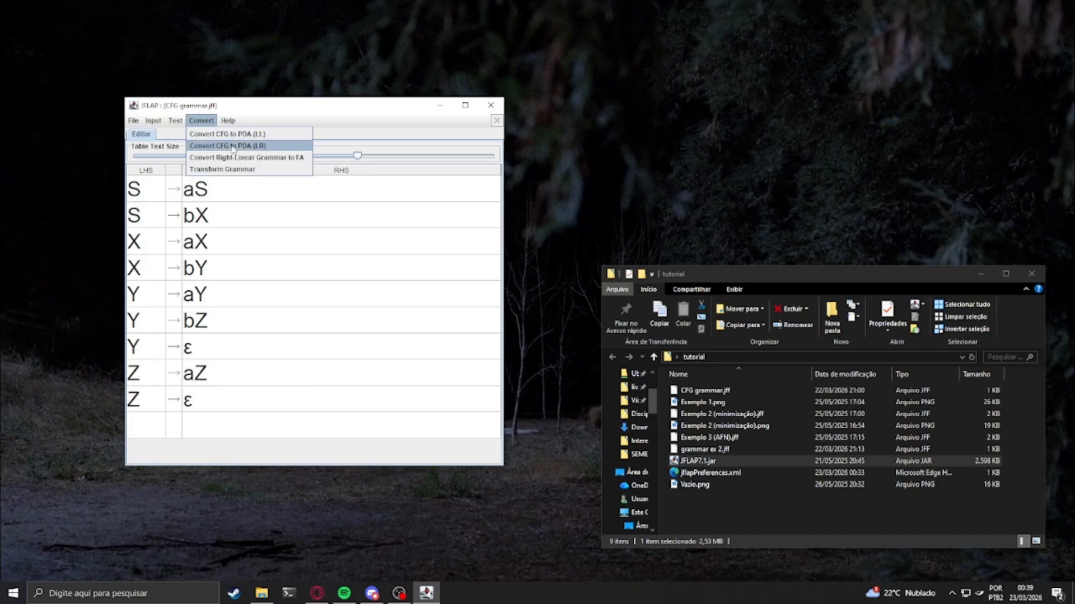
{"action": "left_click", "coordinate": [265, 146]}
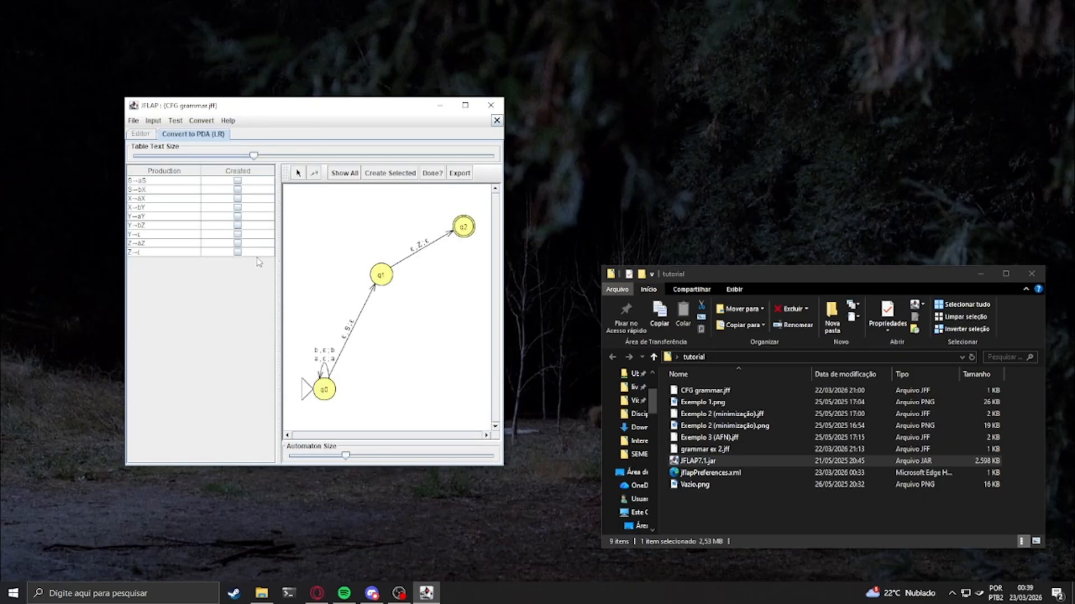
{"action": "left_click_drag", "start_coordinate": [327, 392], "coordinate": [312, 308]}
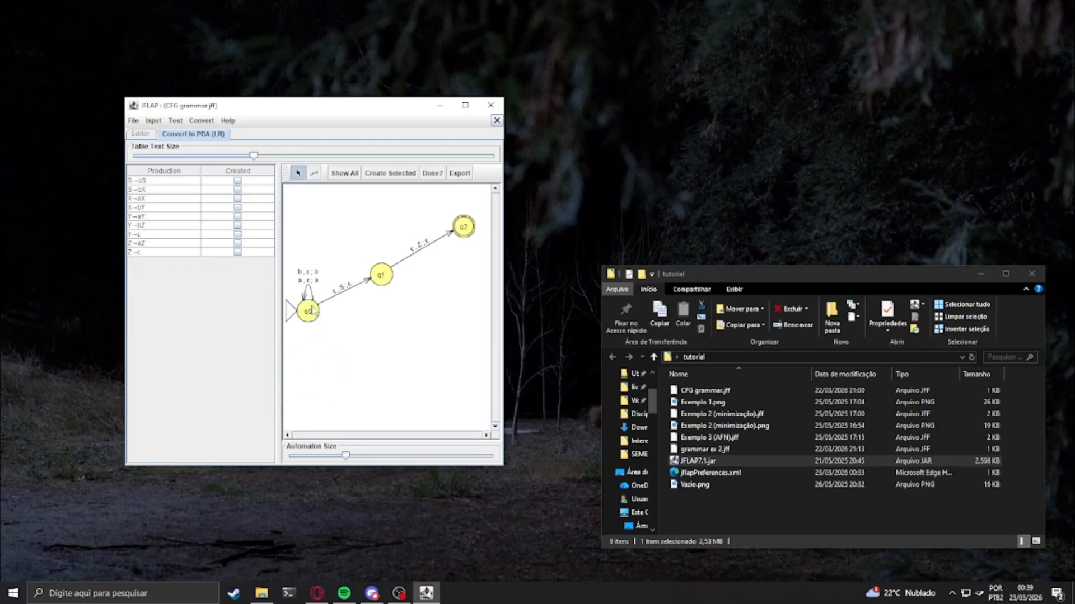
{"action": "left_click_drag", "start_coordinate": [381, 280], "coordinate": [384, 324]}
{"action": "left_click_drag", "start_coordinate": [460, 241], "coordinate": [443, 326]}
{"action": "left_click_drag", "start_coordinate": [307, 314], "coordinate": [313, 327]}
{"action": "left_click_drag", "start_coordinate": [449, 321], "coordinate": [452, 333]}
Generate all transitions of the pushdown automaton and export the finished conversion to its own, enlarged editor window
{"action": "left_click", "coordinate": [343, 174]}
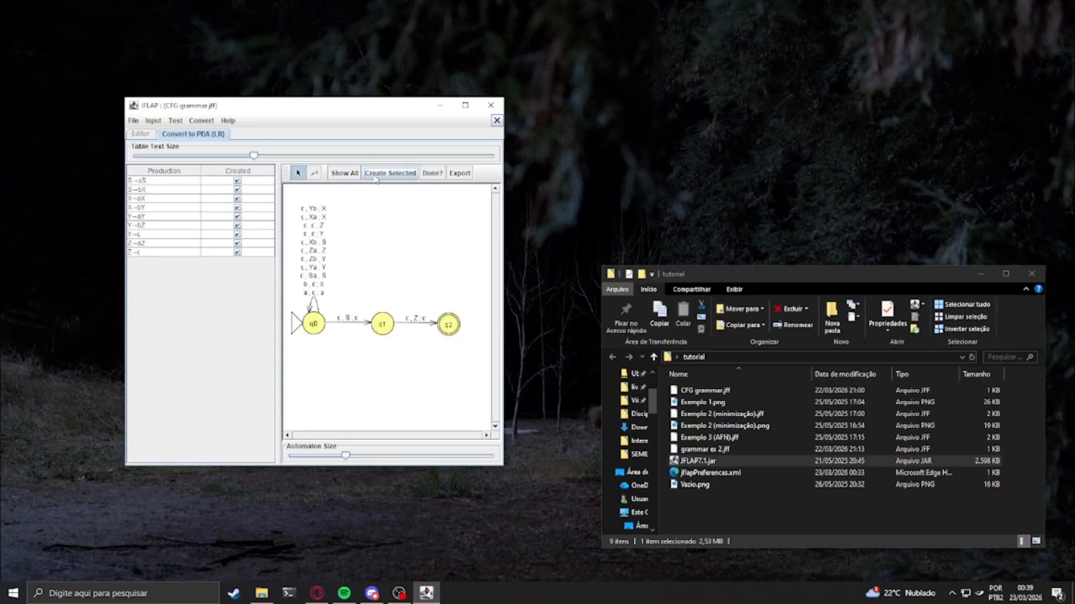
{"action": "left_click", "coordinate": [432, 173]}
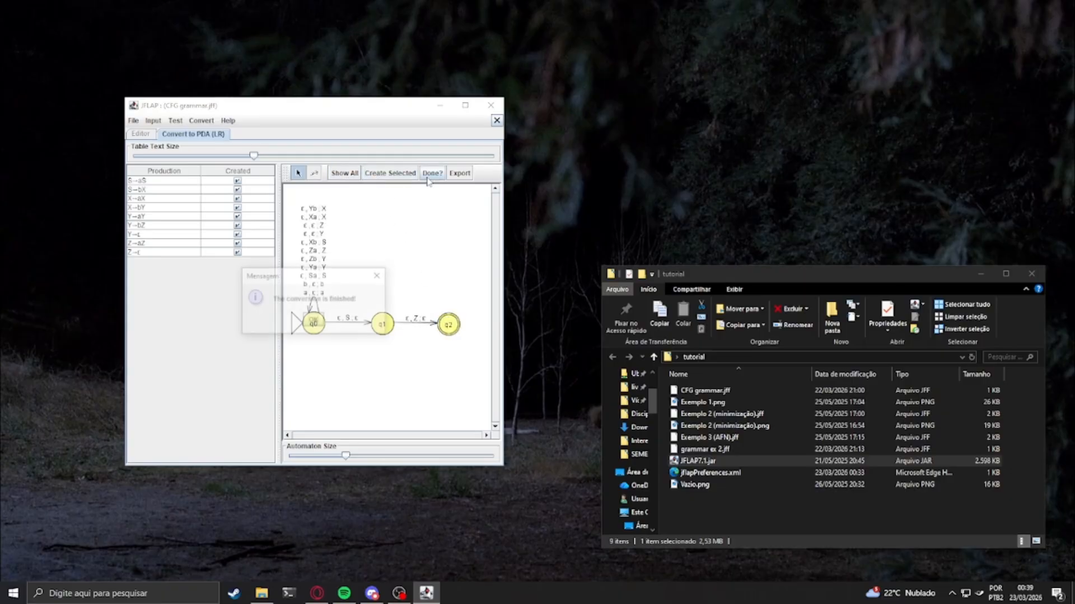
{"action": "left_click", "coordinate": [314, 322]}
{"action": "left_click", "coordinate": [460, 173]}
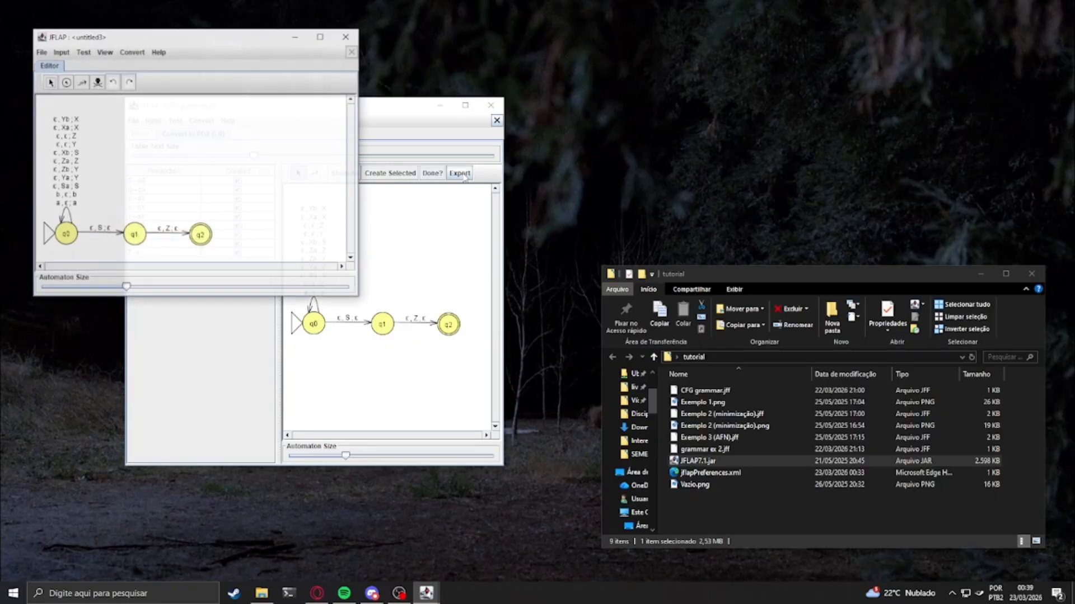
{"action": "left_click_drag", "start_coordinate": [216, 39], "coordinate": [306, 108]}
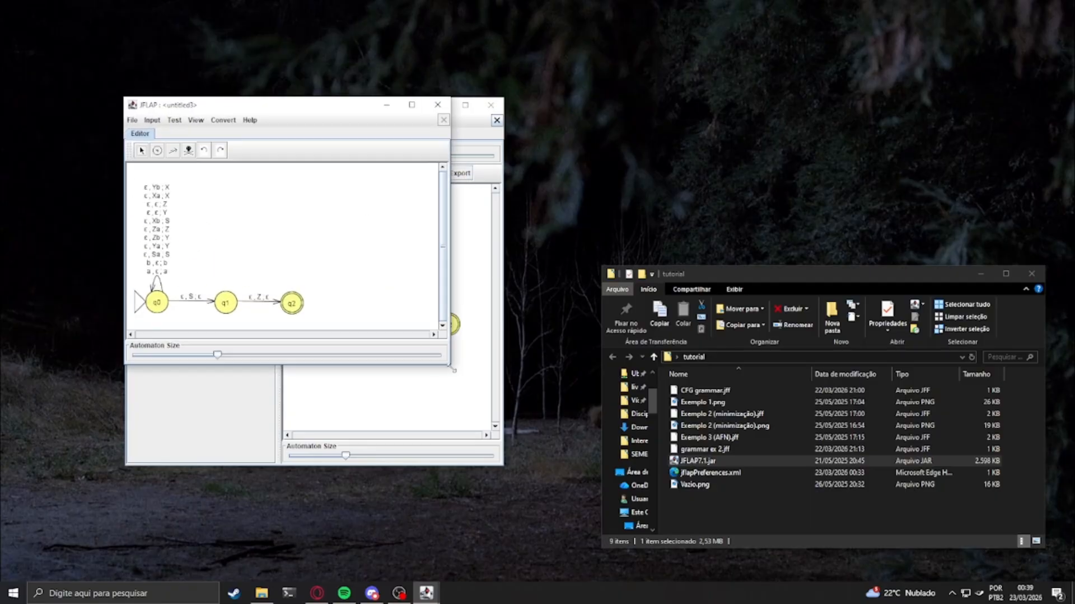
{"action": "left_click_drag", "start_coordinate": [451, 364], "coordinate": [520, 455]}
Enlarge the exported automaton and move its three states together towards the middle of the canvas
{"action": "left_click", "coordinate": [141, 150]}
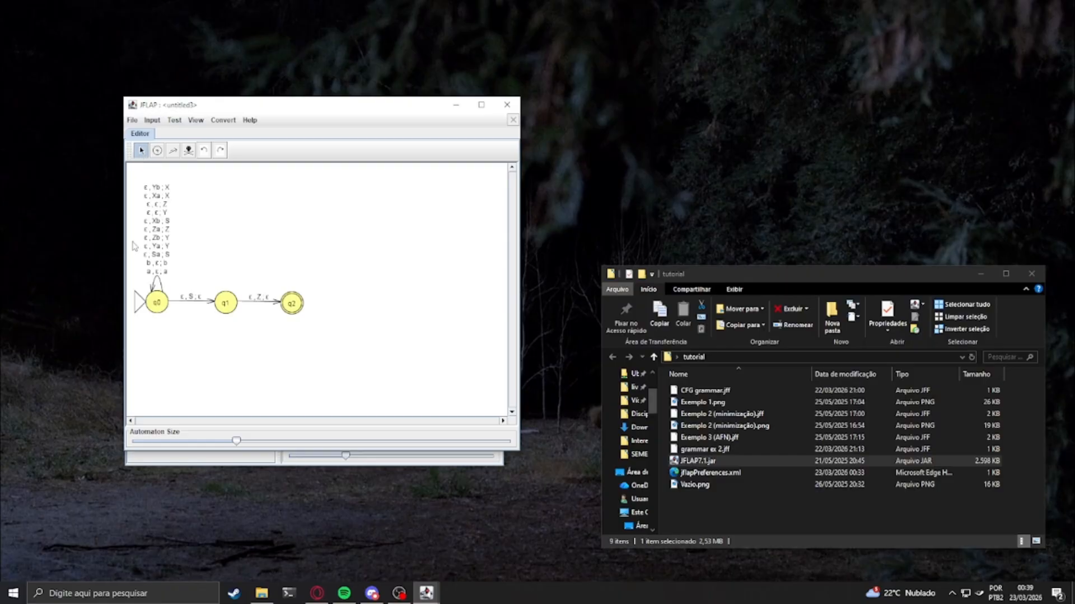
{"action": "left_click_drag", "start_coordinate": [135, 246], "coordinate": [350, 346]}
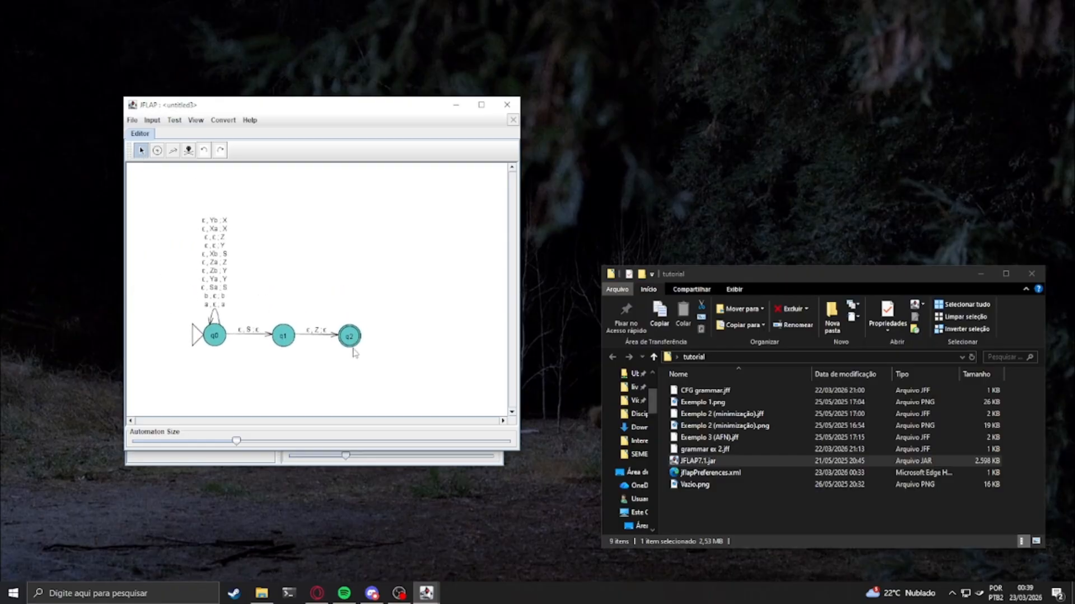
{"action": "left_click_drag", "start_coordinate": [238, 439], "coordinate": [254, 441]}
{"action": "left_click_drag", "start_coordinate": [185, 324], "coordinate": [397, 395]}
{"action": "left_click_drag", "start_coordinate": [381, 360], "coordinate": [378, 342]}
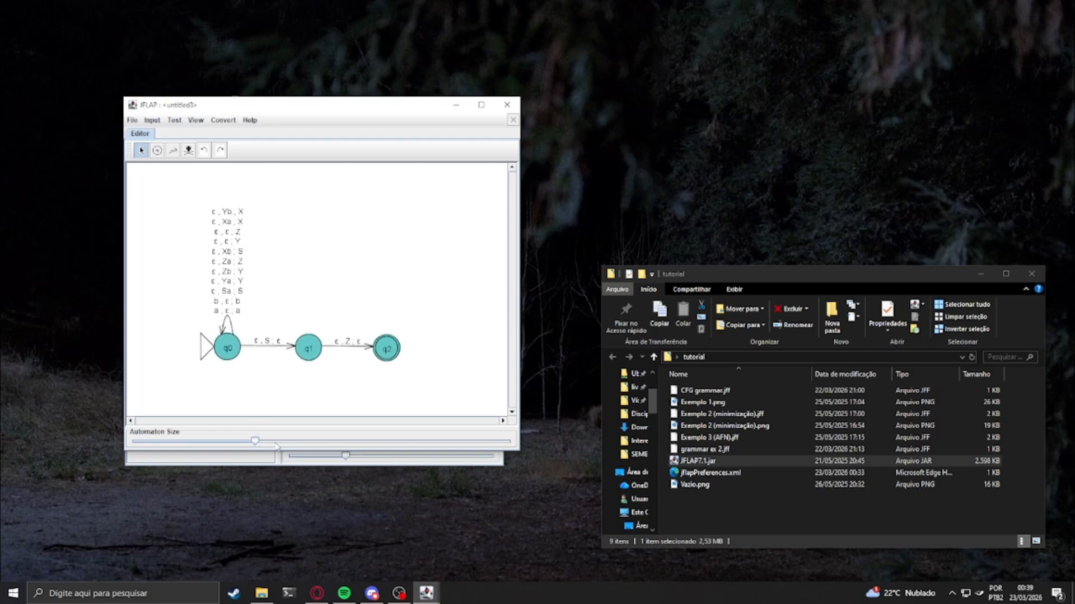
{"action": "left_click_drag", "start_coordinate": [252, 440], "coordinate": [264, 442]}
{"action": "left_click_drag", "start_coordinate": [209, 323], "coordinate": [414, 376]}
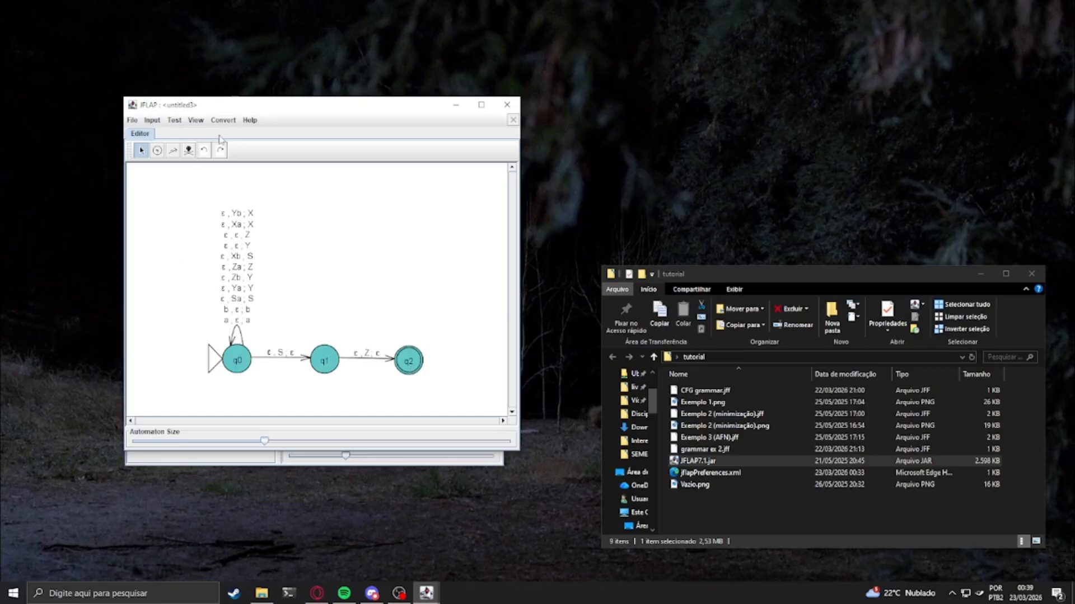
{"action": "mouse_move", "coordinate": [239, 100]}
{"action": "left_mouse_down"}
{"action": "mouse_move", "coordinate": [233, 113]}
{"action": "mouse_move", "coordinate": [235, 94]}
{"action": "left_mouse_up"}
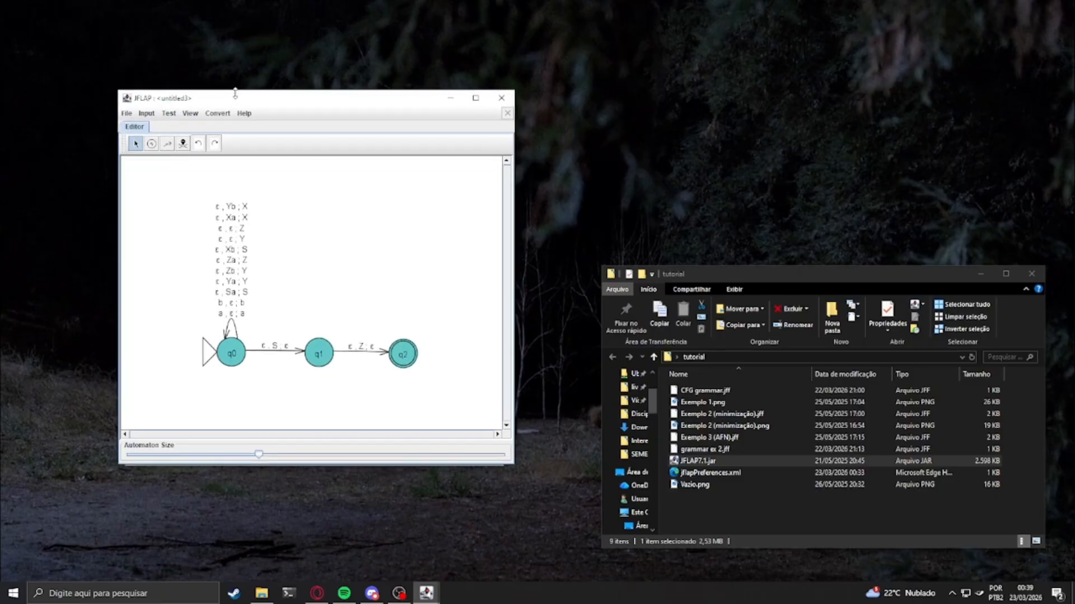
Close the exported pushdown automaton and test the grammar's type
{"action": "left_click", "coordinate": [512, 100]}
{"action": "left_click", "coordinate": [202, 120]}
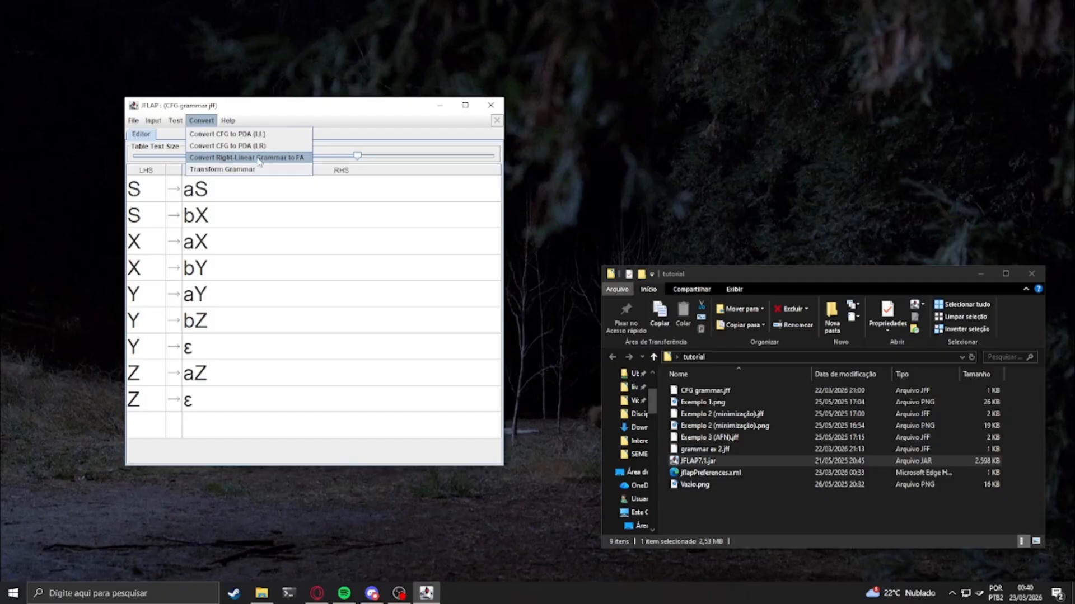
{"action": "mouse_move", "coordinate": [174, 123]}
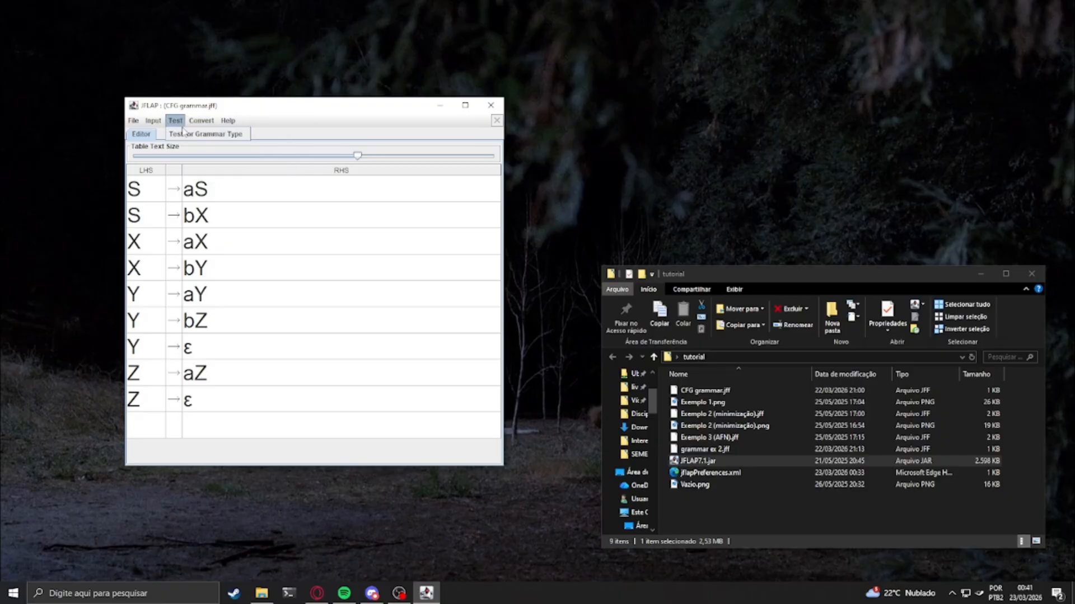
{"action": "left_click", "coordinate": [193, 135]}
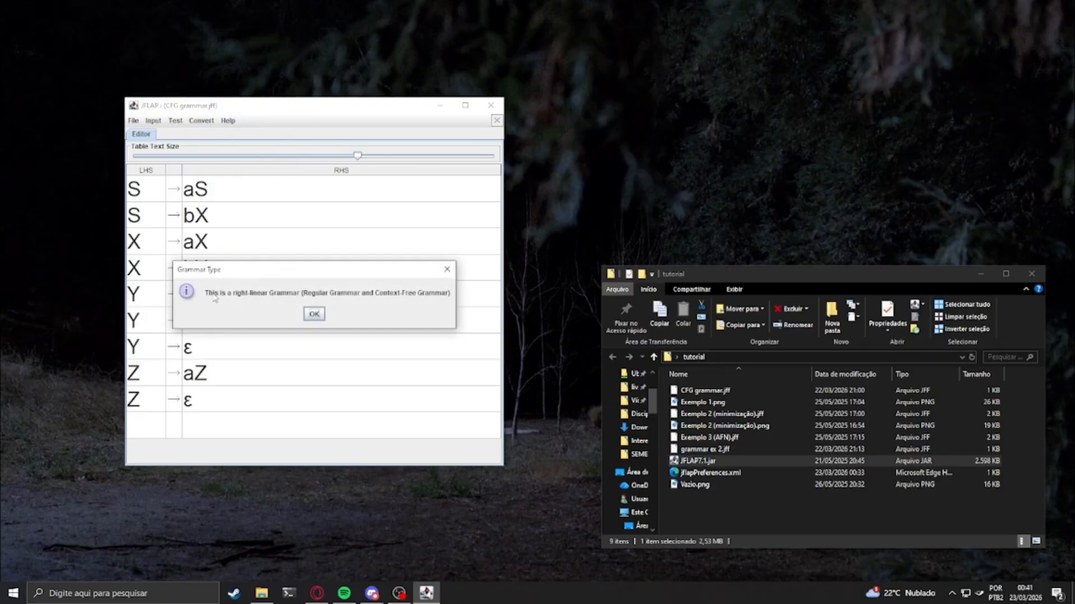
{"action": "left_click", "coordinate": [315, 317]}
Convert the right-linear grammar to a finite automaton with all transitions and export it to its own, enlarged editor window
{"action": "left_click", "coordinate": [199, 121]}
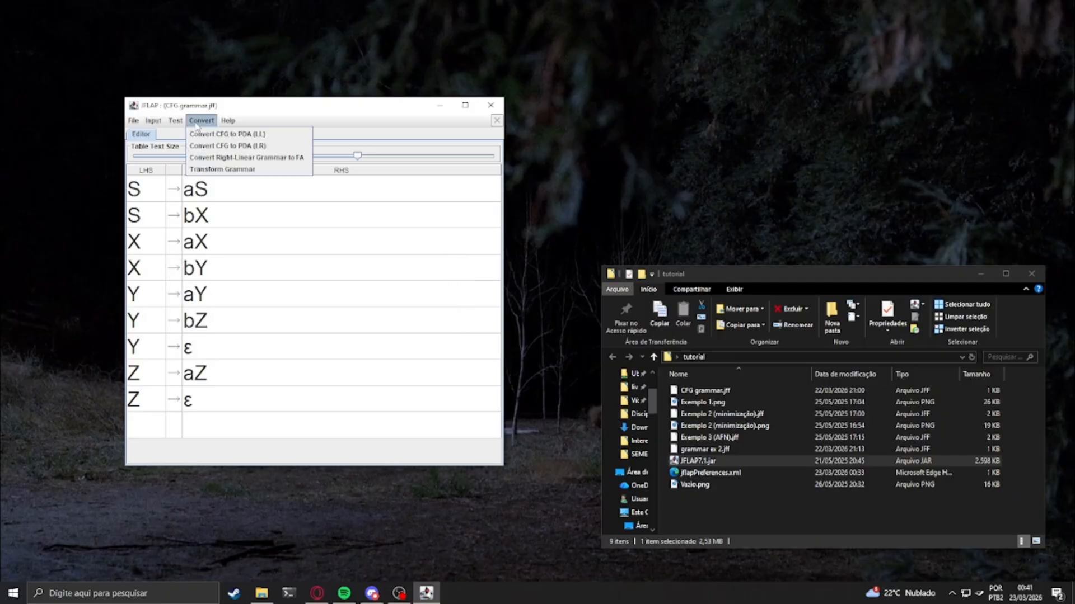
{"action": "left_click", "coordinate": [241, 158]}
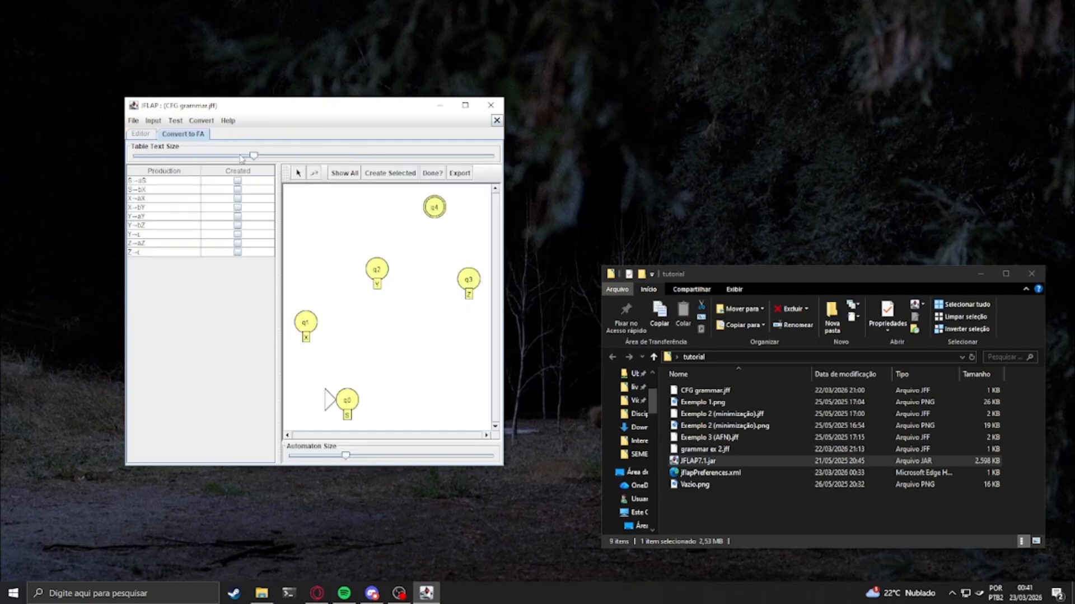
{"action": "left_click", "coordinate": [341, 174]}
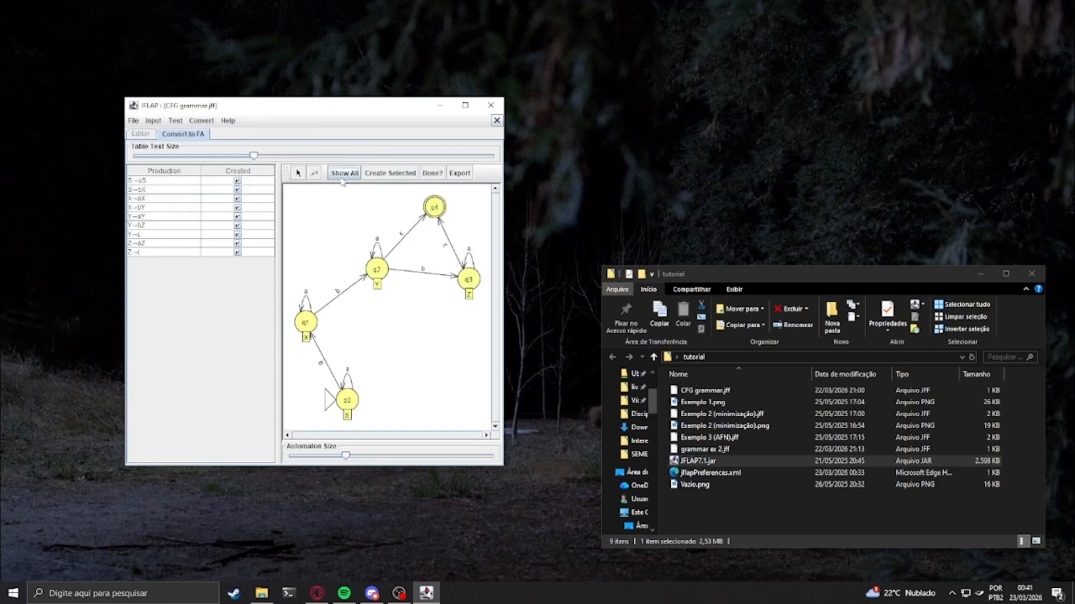
{"action": "left_click", "coordinate": [432, 173]}
{"action": "left_click", "coordinate": [313, 321]}
{"action": "left_click", "coordinate": [460, 173]}
{"action": "left_click_drag", "start_coordinate": [359, 296], "coordinate": [505, 443]}
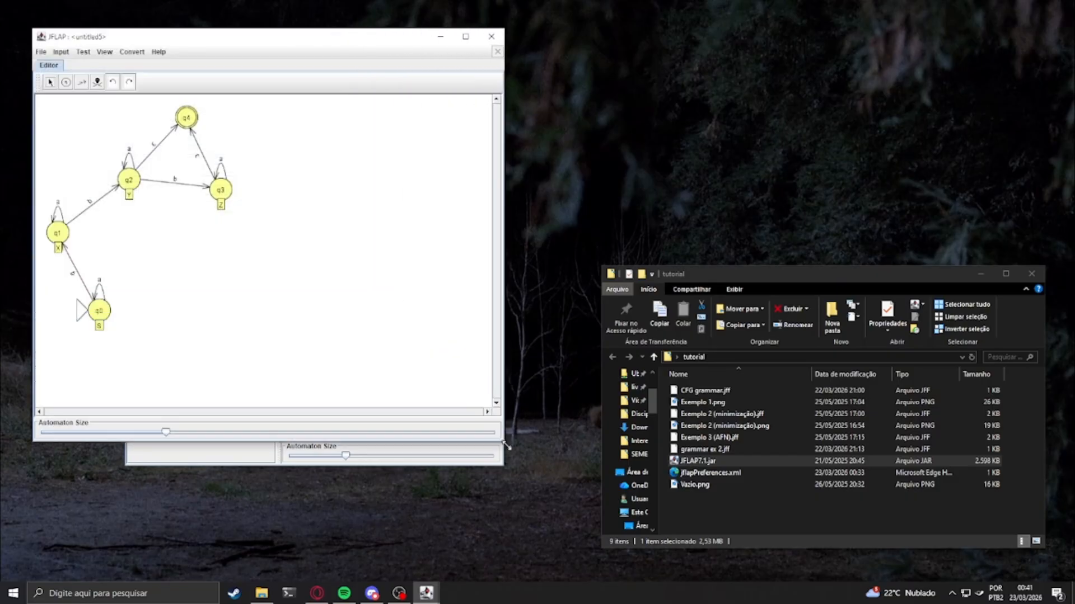
Move the whole finite automaton away from the canvas edge and line up q0, q1 and q2 in a horizontal row
{"action": "left_click", "coordinate": [50, 81]}
{"action": "left_click_drag", "start_coordinate": [44, 107], "coordinate": [287, 322]}
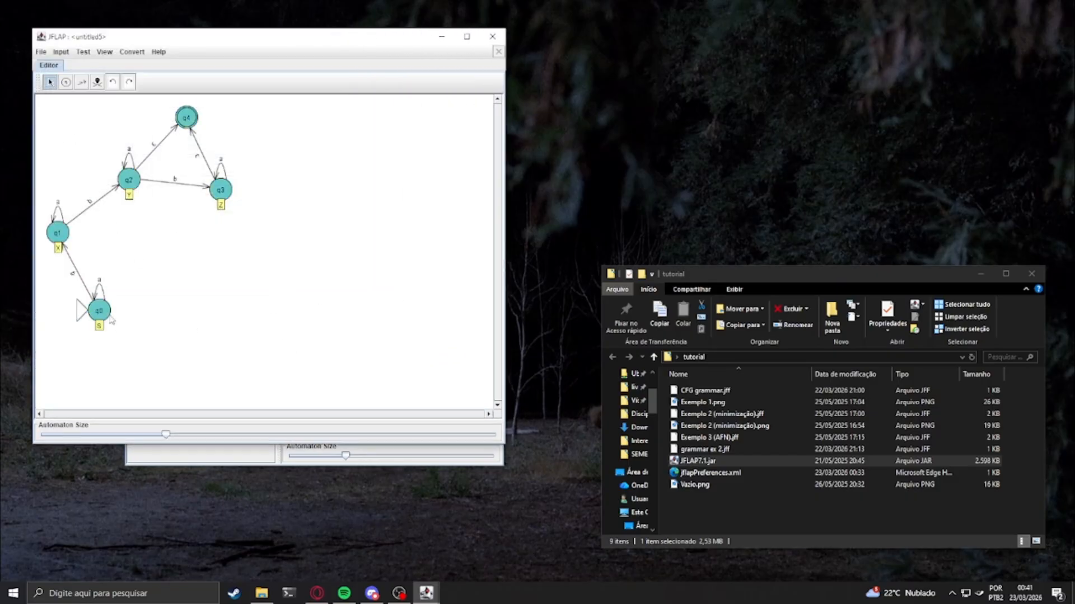
{"action": "left_click_drag", "start_coordinate": [102, 315], "coordinate": [204, 347]}
{"action": "left_click", "coordinate": [101, 184]}
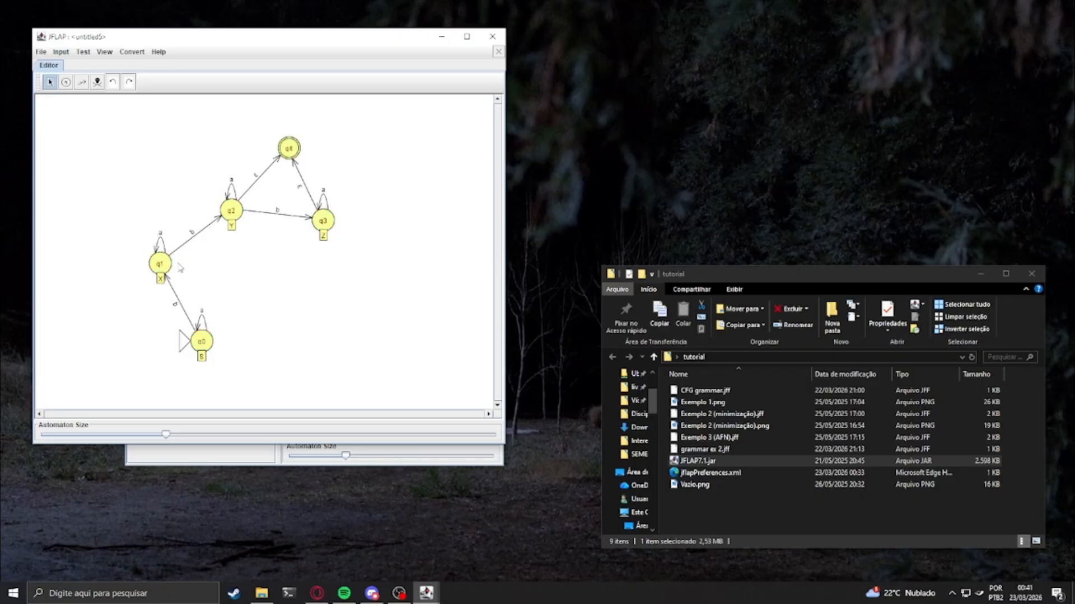
{"action": "left_click_drag", "start_coordinate": [166, 268], "coordinate": [146, 239]}
{"action": "left_click_drag", "start_coordinate": [199, 344], "coordinate": [95, 302]}
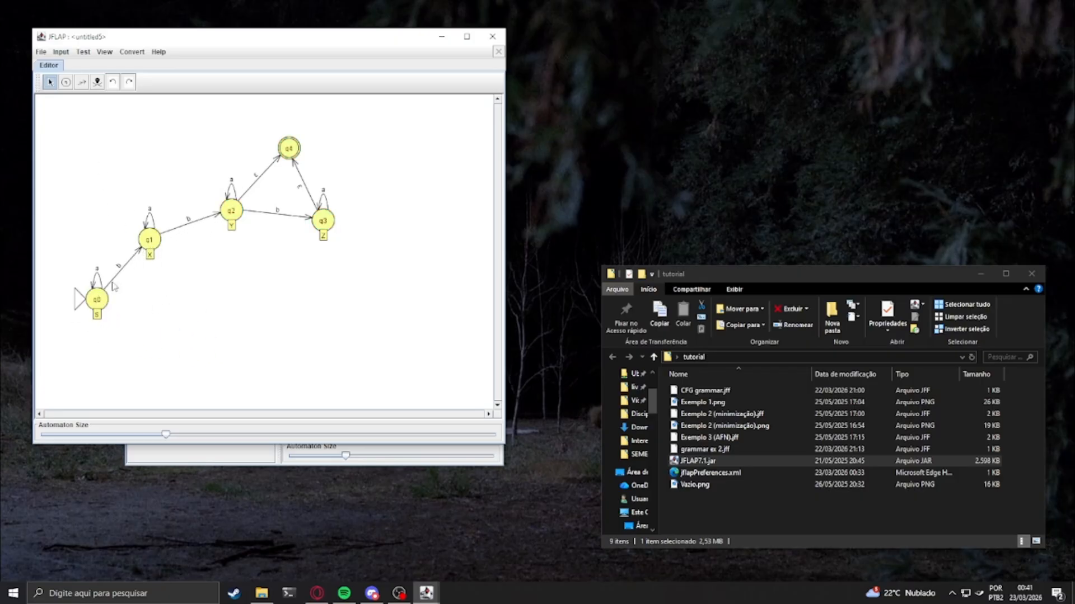
{"action": "left_click_drag", "start_coordinate": [146, 239], "coordinate": [163, 301]}
{"action": "left_click_drag", "start_coordinate": [229, 213], "coordinate": [235, 306]}
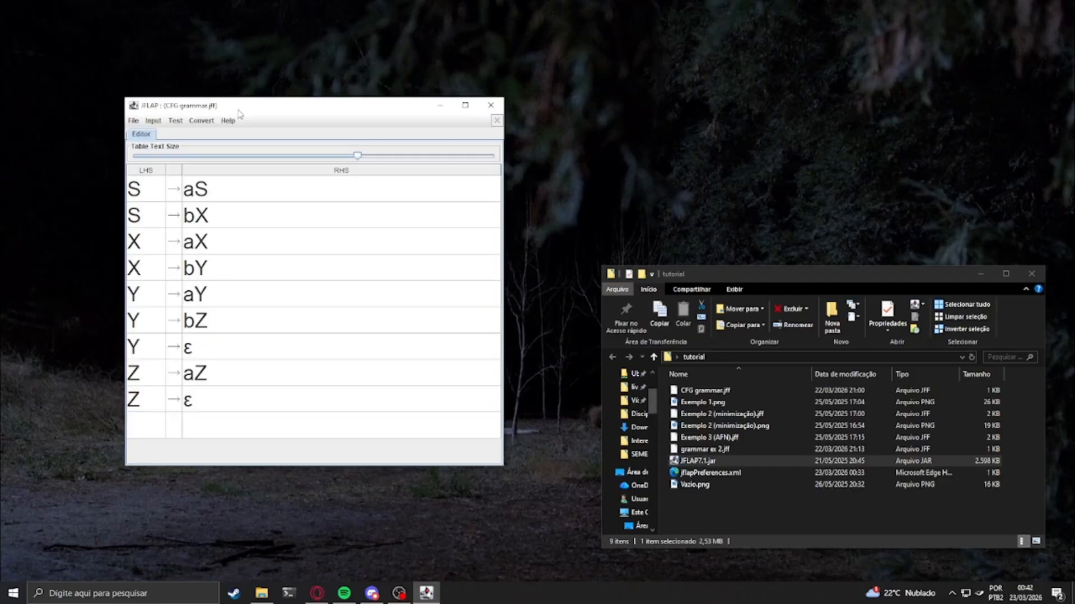
Run a brute force parse of the string abaaabaa on the grammar, with a smaller input field text size
{"action": "left_click", "coordinate": [159, 123]}
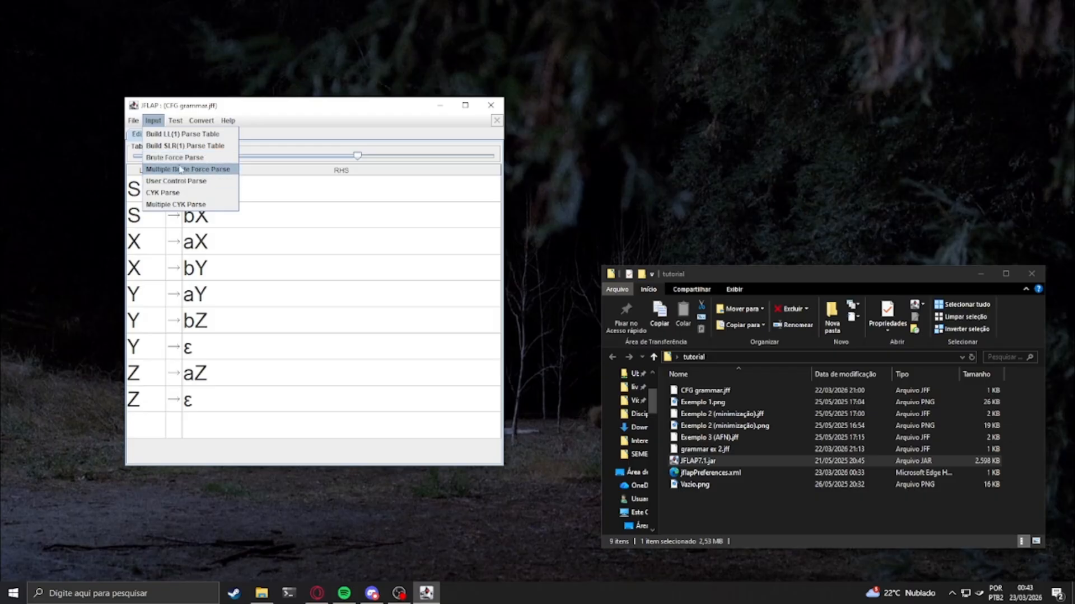
{"action": "left_click", "coordinate": [207, 161]}
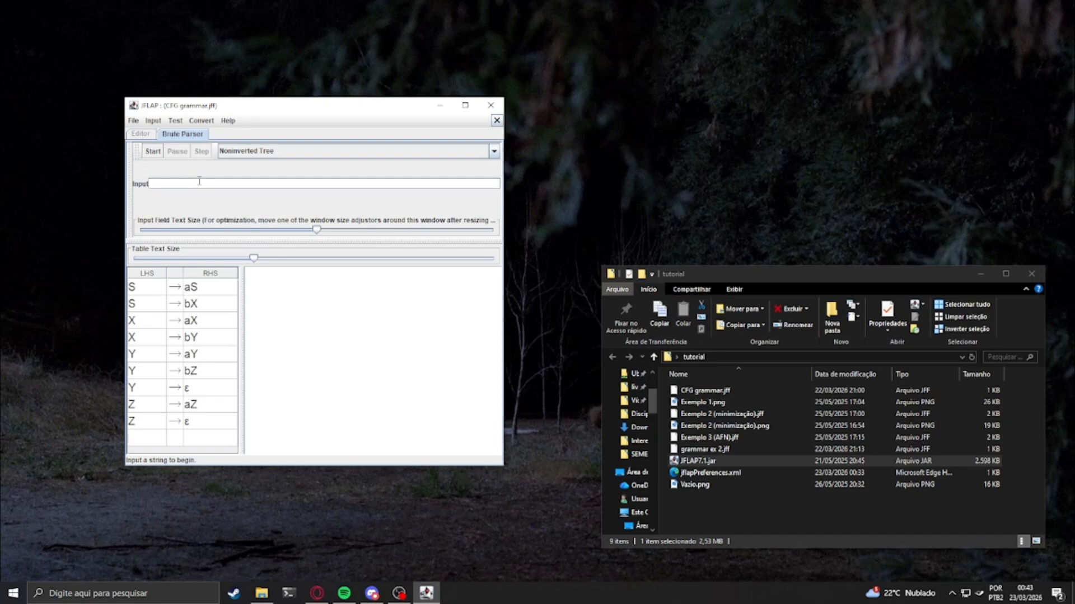
{"action": "type", "text": "abaaabaa"}
{"action": "left_click_drag", "start_coordinate": [317, 237], "coordinate": [269, 234]}
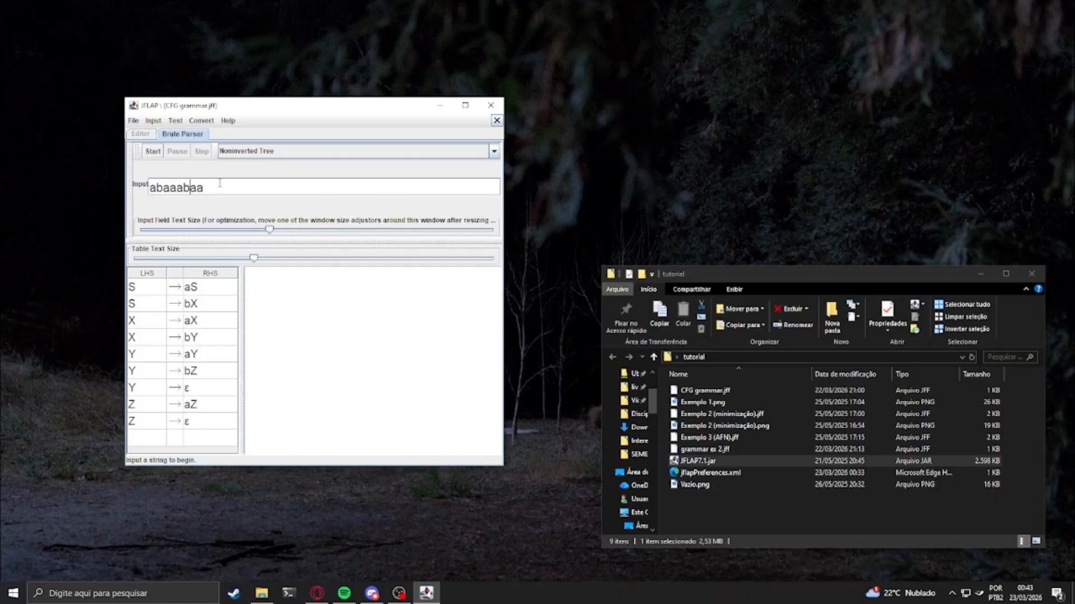
{"action": "left_click", "coordinate": [153, 151]}
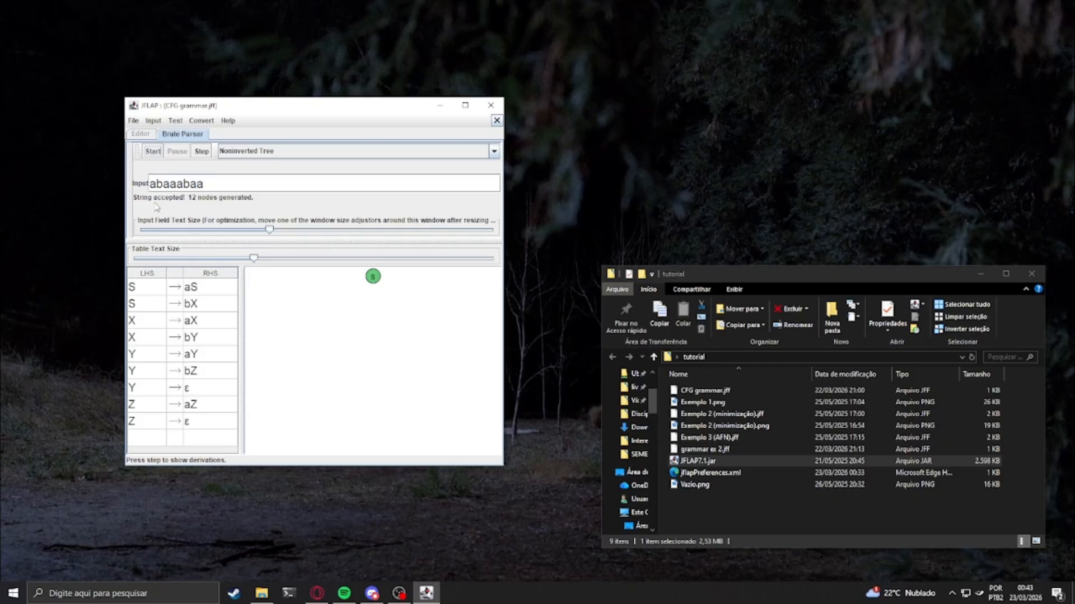
Step through the derivation of abaaabaa as a noninverted tree until all derivations are complete
{"action": "left_click", "coordinate": [203, 152]}
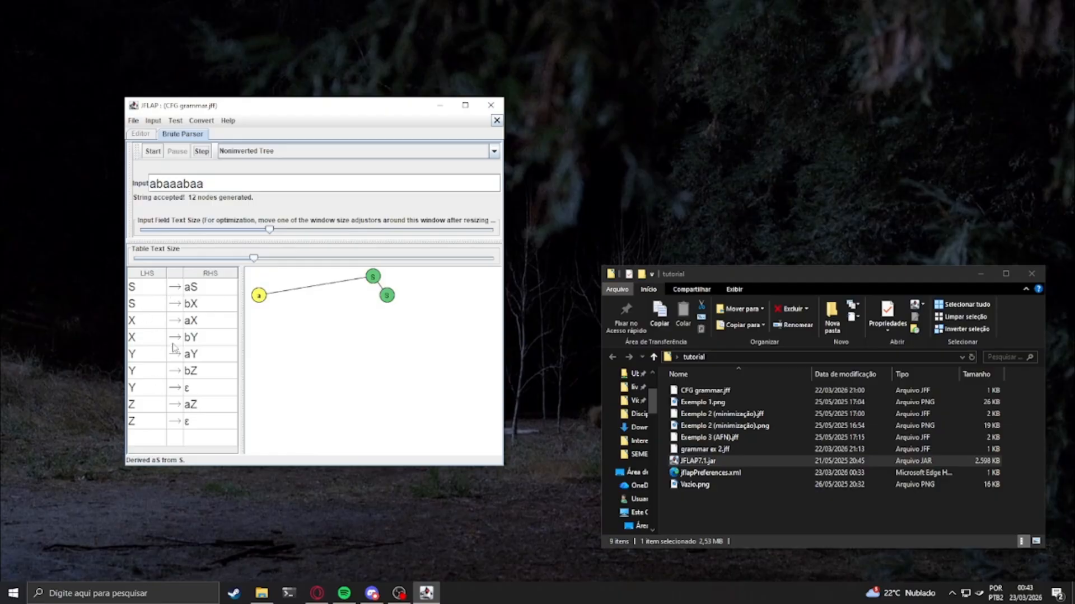
{"action": "left_click", "coordinate": [202, 152]}
{"action": "left_click", "coordinate": [202, 152]}
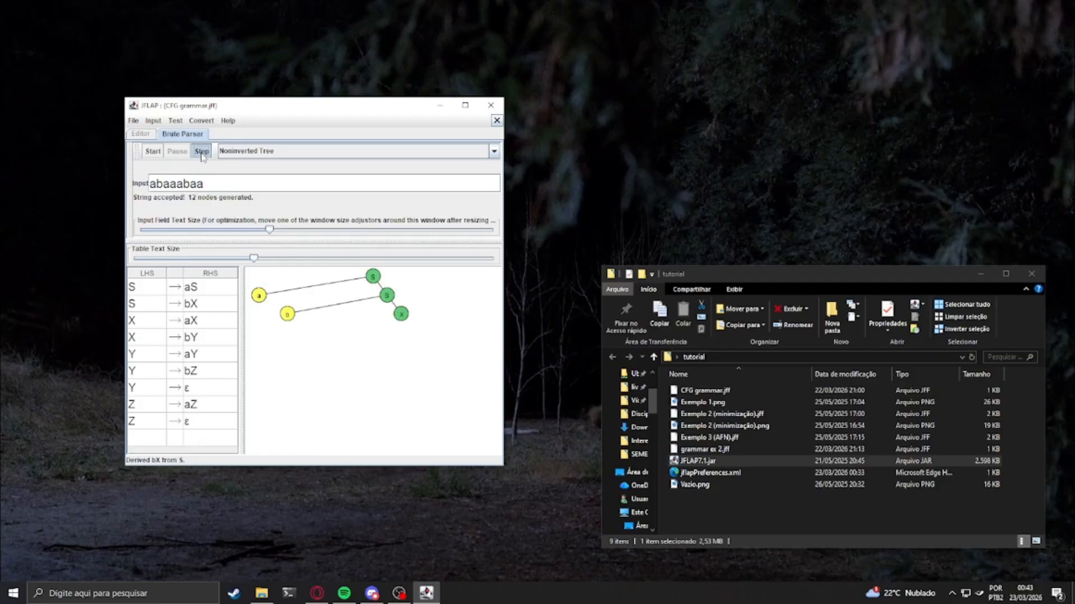
{"action": "left_click", "coordinate": [201, 152]}
{"action": "left_click", "coordinate": [201, 152]}
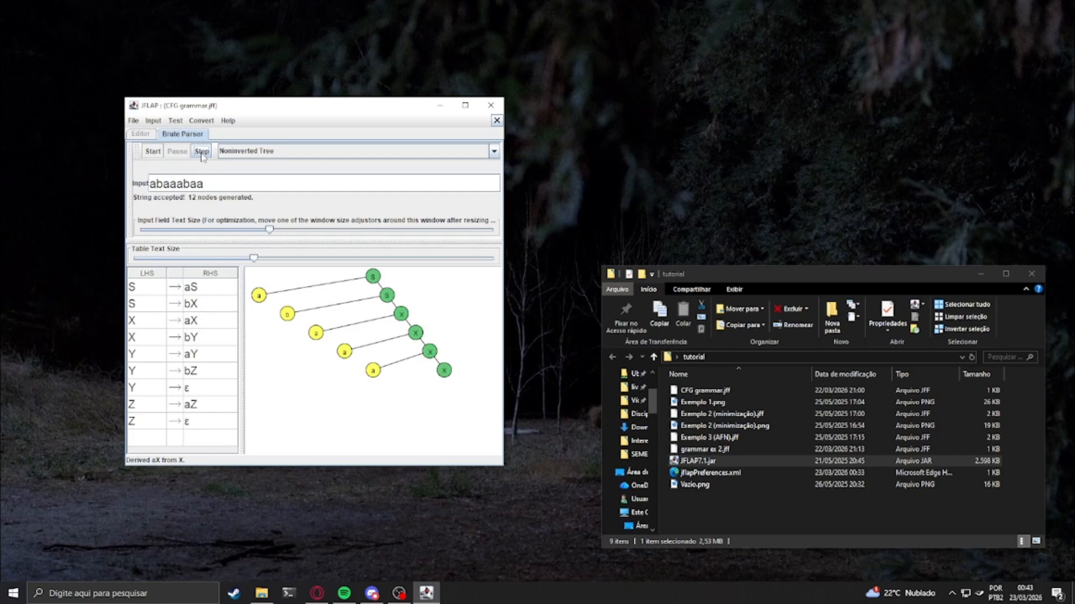
{"action": "left_click", "coordinate": [202, 152]}
{"action": "left_click", "coordinate": [201, 152]}
{"action": "left_click", "coordinate": [201, 153]}
{"action": "left_click", "coordinate": [202, 152]}
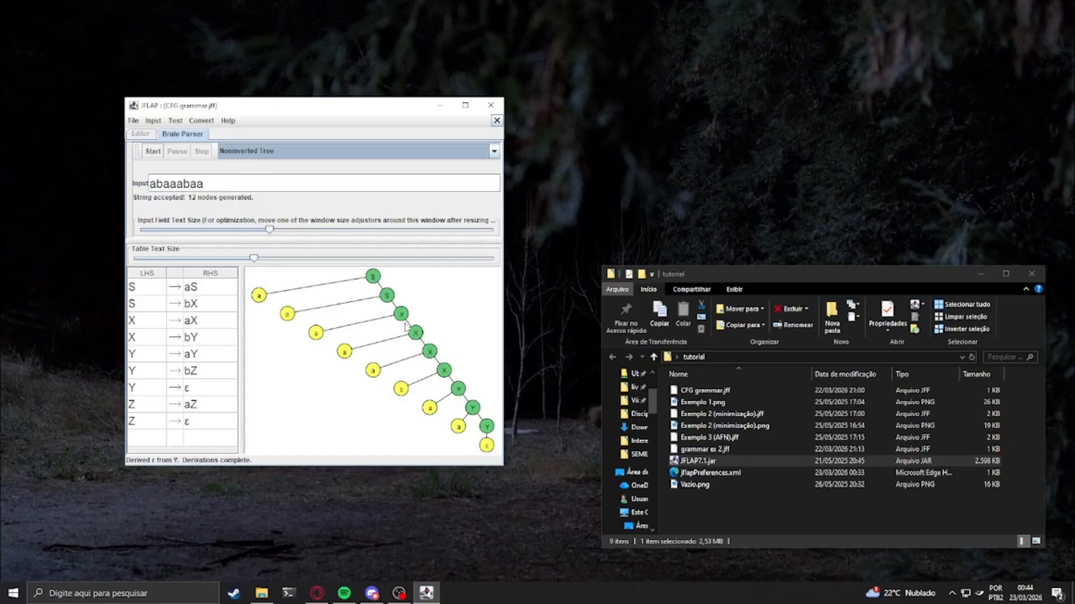
Dismiss the brute parser and set up a multiple brute force parse with the input strings aabbaaa and abbbaab
{"action": "left_click", "coordinate": [497, 120]}
{"action": "left_click", "coordinate": [153, 120]}
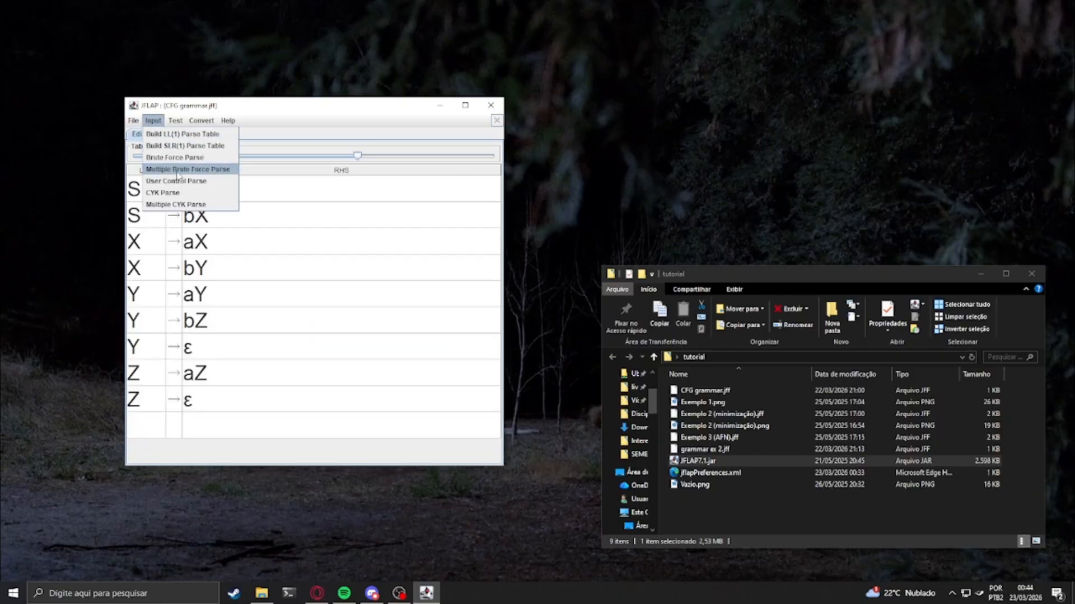
{"action": "left_click", "coordinate": [186, 170]}
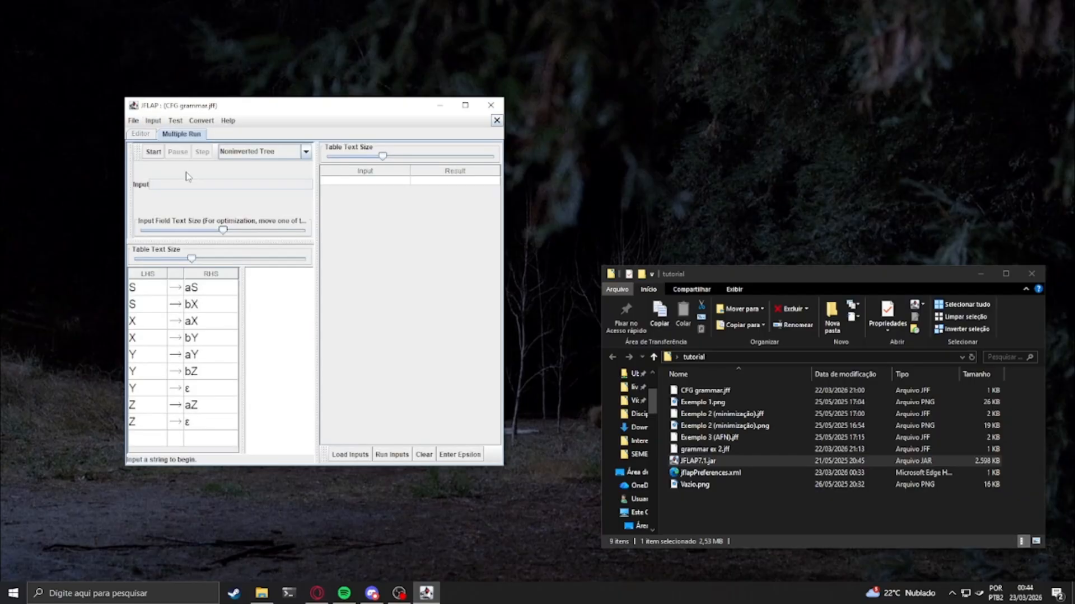
{"action": "double_click", "coordinate": [359, 181]}
{"action": "type", "text": "a"}
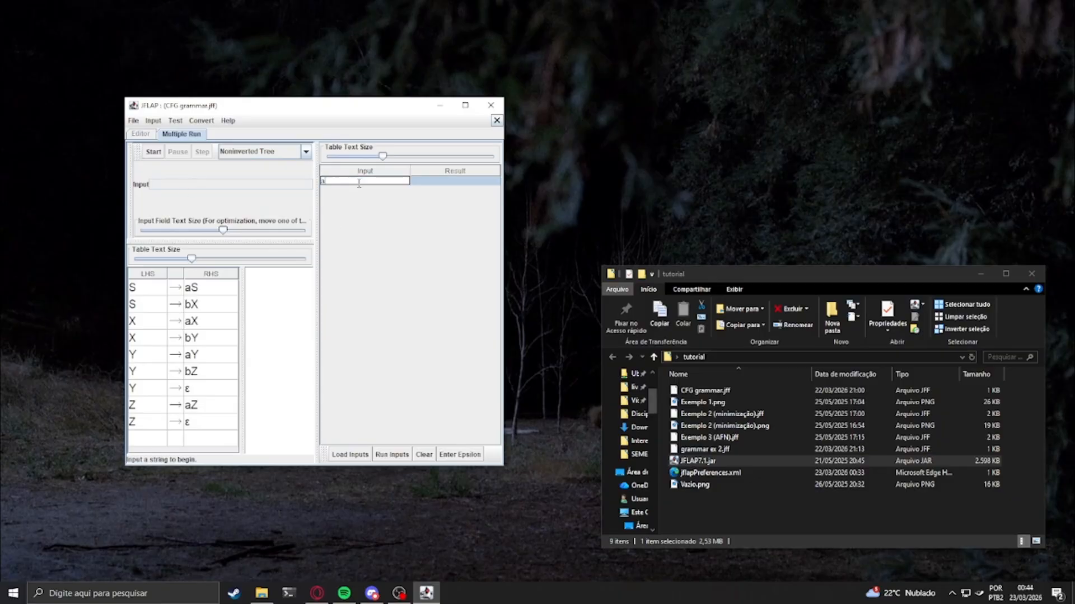
{"action": "type", "text": "abbaaa"}
{"action": "key", "text": "Return"}
{"action": "double_click", "coordinate": [375, 190]}
{"action": "type", "text": "abbba"}
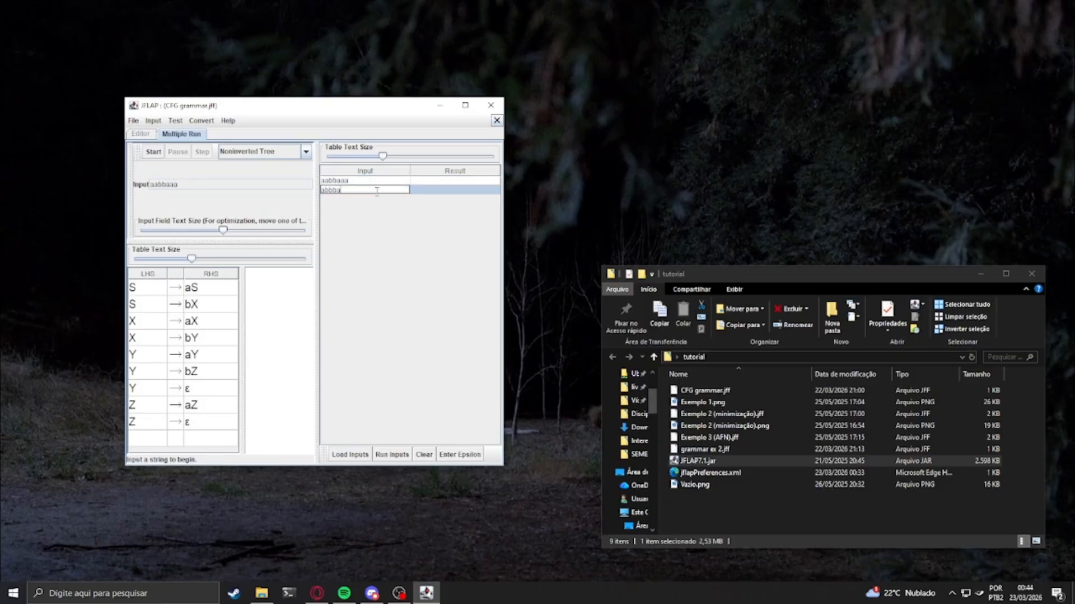
{"action": "type", "text": "ab"}
{"action": "key", "text": "Return"}
Add bbaabaa and abab as the third and fourth input strings of the multiple run
{"action": "double_click", "coordinate": [375, 199]}
{"action": "type", "text": "bbaabaa"}
{"action": "key", "text": "Tab"}
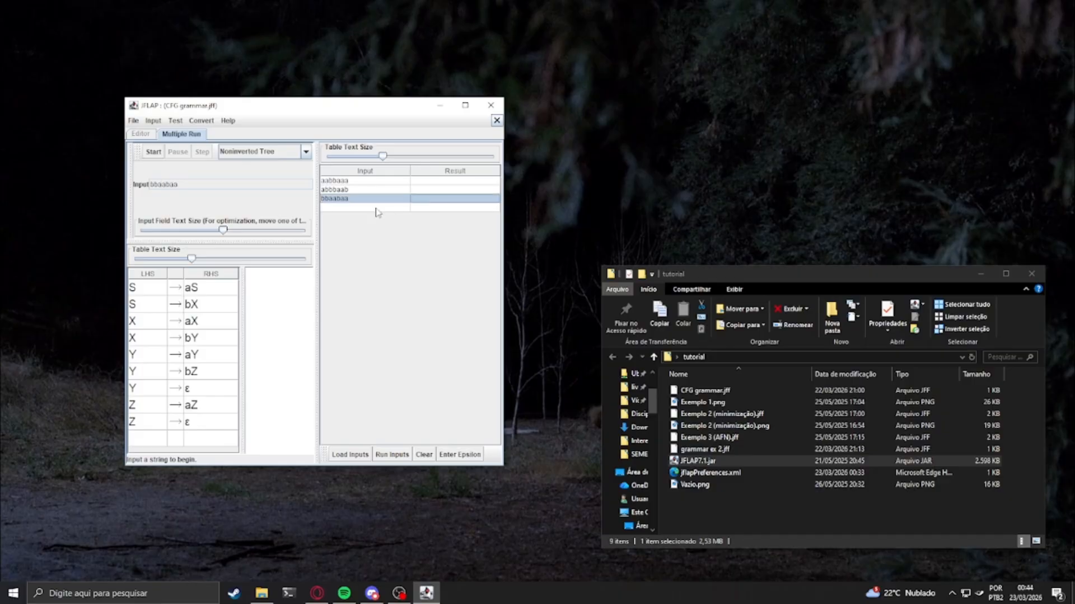
{"action": "double_click", "coordinate": [374, 207]}
{"action": "type", "text": "abab"}
{"action": "key", "text": "Tab"}
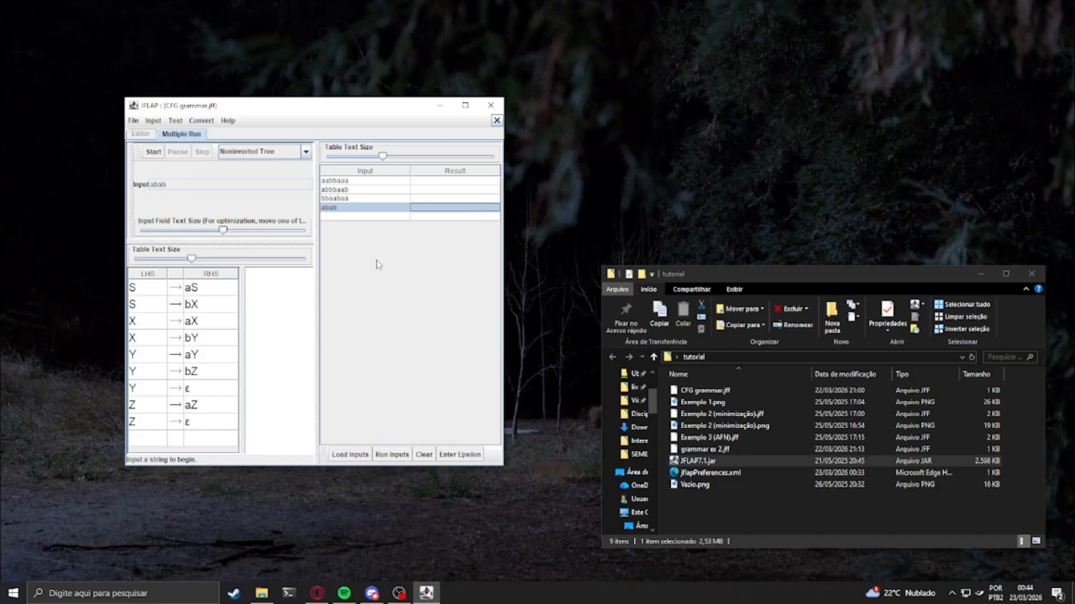
Parse the input aabbaaa and step through its noninverted derivation tree until all derivations are complete
{"action": "left_click", "coordinate": [359, 182]}
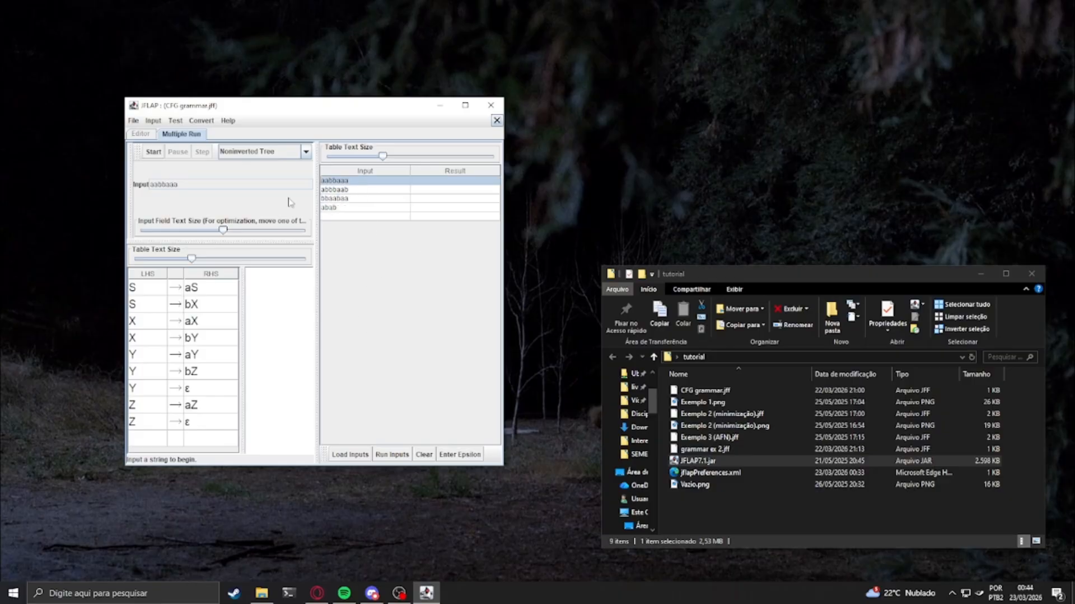
{"action": "left_click", "coordinate": [153, 152]}
{"action": "left_click", "coordinate": [202, 152]}
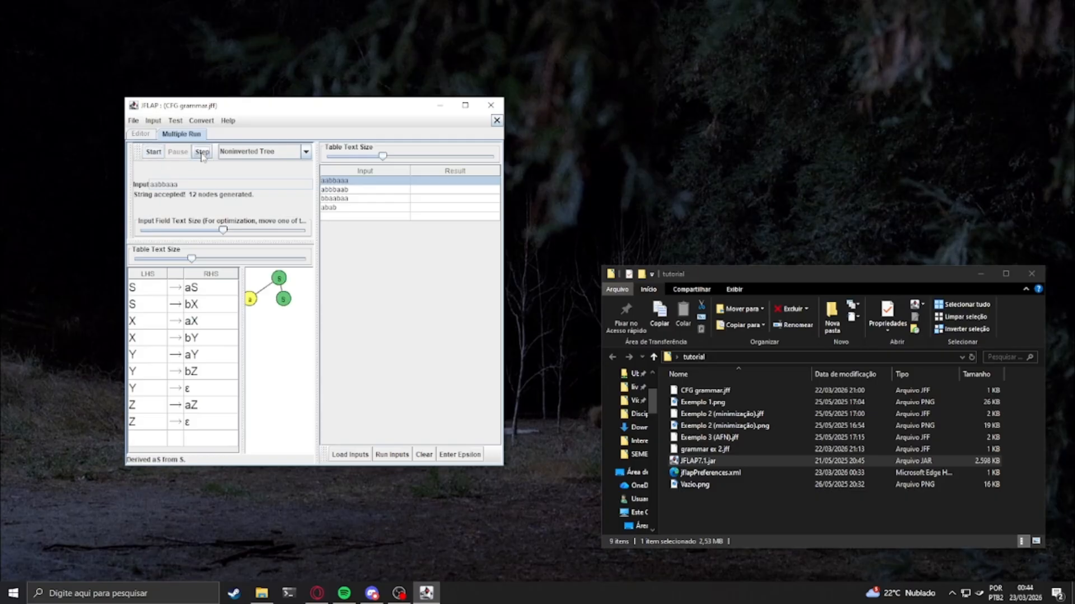
{"action": "left_click", "coordinate": [202, 152]}
{"action": "left_click", "coordinate": [202, 152]}
{"action": "left_click", "coordinate": [202, 152]}
{"action": "left_click", "coordinate": [202, 153]}
{"action": "left_click", "coordinate": [202, 153]}
{"action": "left_click", "coordinate": [203, 152]}
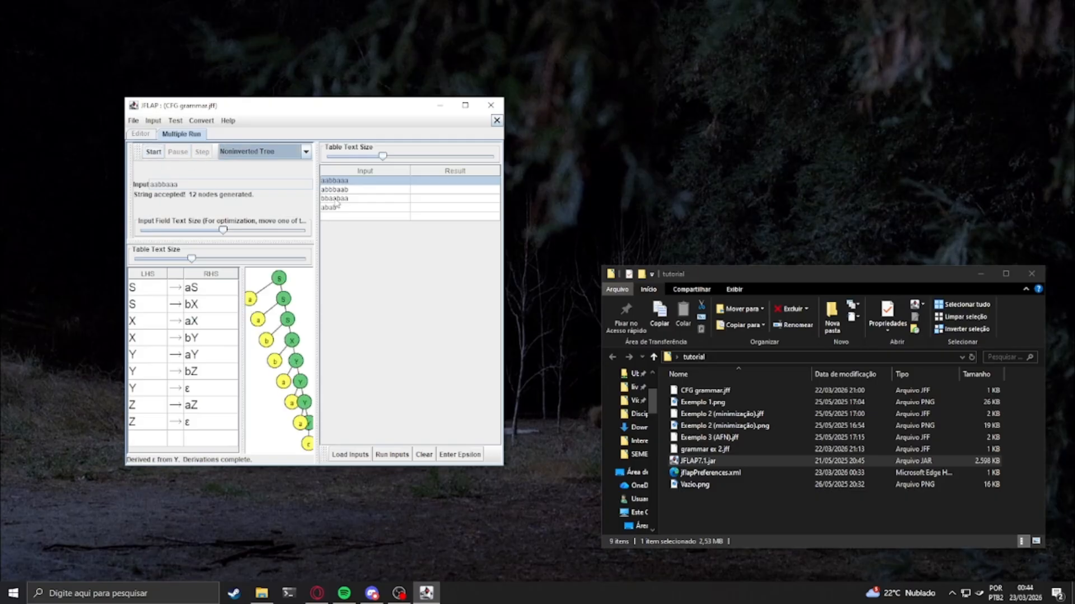
Run the parse of the second input string, abbbaab, and repeat it once
{"action": "left_click", "coordinate": [336, 190]}
{"action": "left_click", "coordinate": [153, 153]}
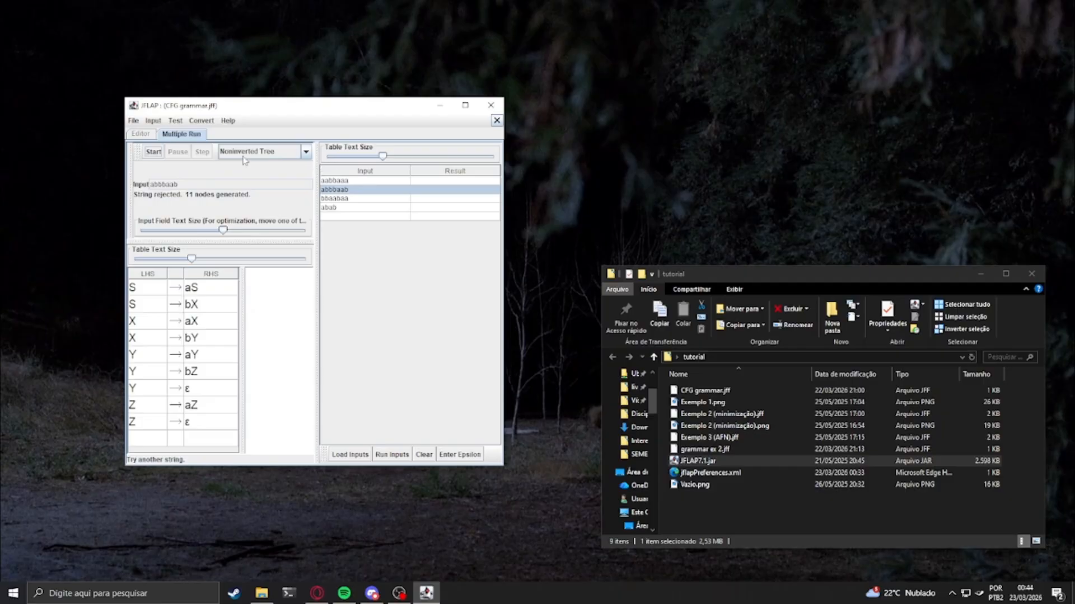
{"action": "left_click", "coordinate": [323, 190]}
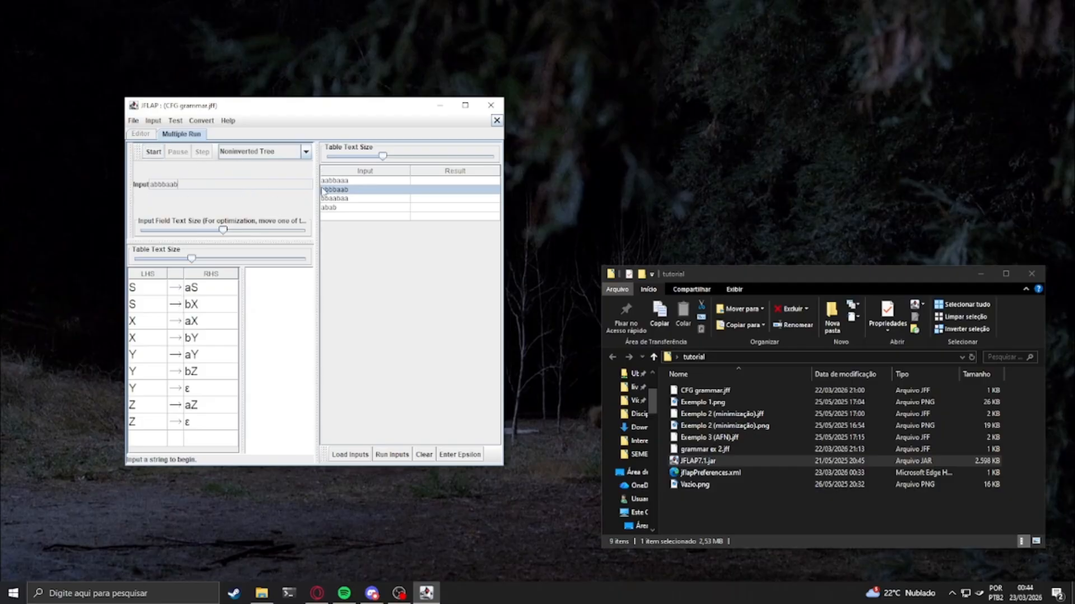
{"action": "left_click", "coordinate": [159, 153]}
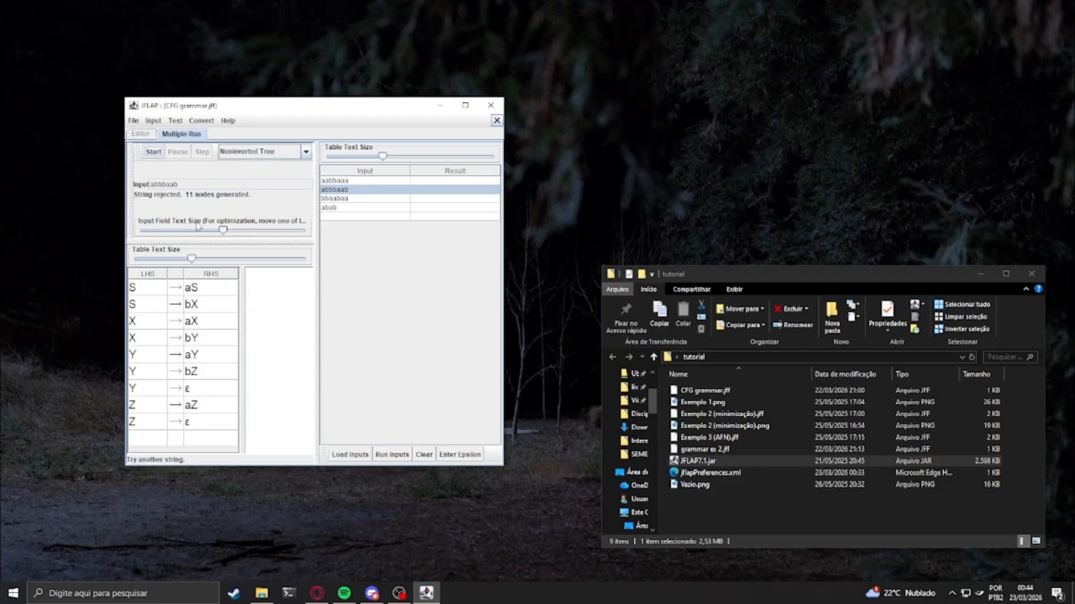
Parse the third input string, bbaabaa, and step through its noninverted derivation tree
{"action": "left_click", "coordinate": [336, 199]}
{"action": "left_click", "coordinate": [153, 153]}
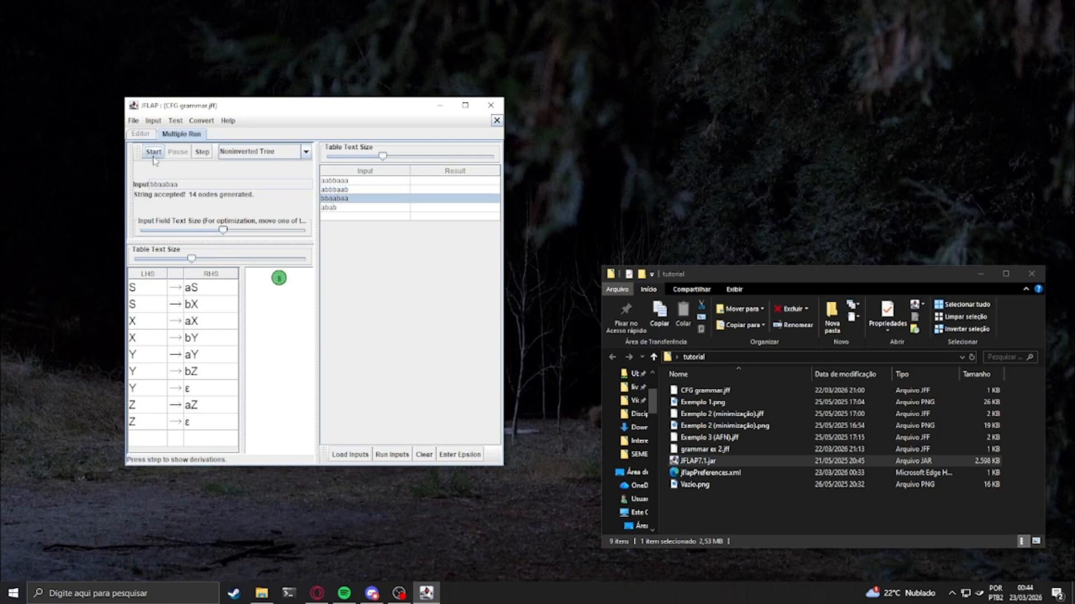
{"action": "left_click", "coordinate": [201, 152]}
{"action": "left_click", "coordinate": [201, 153]}
{"action": "left_click", "coordinate": [202, 152]}
{"action": "left_click", "coordinate": [202, 153]}
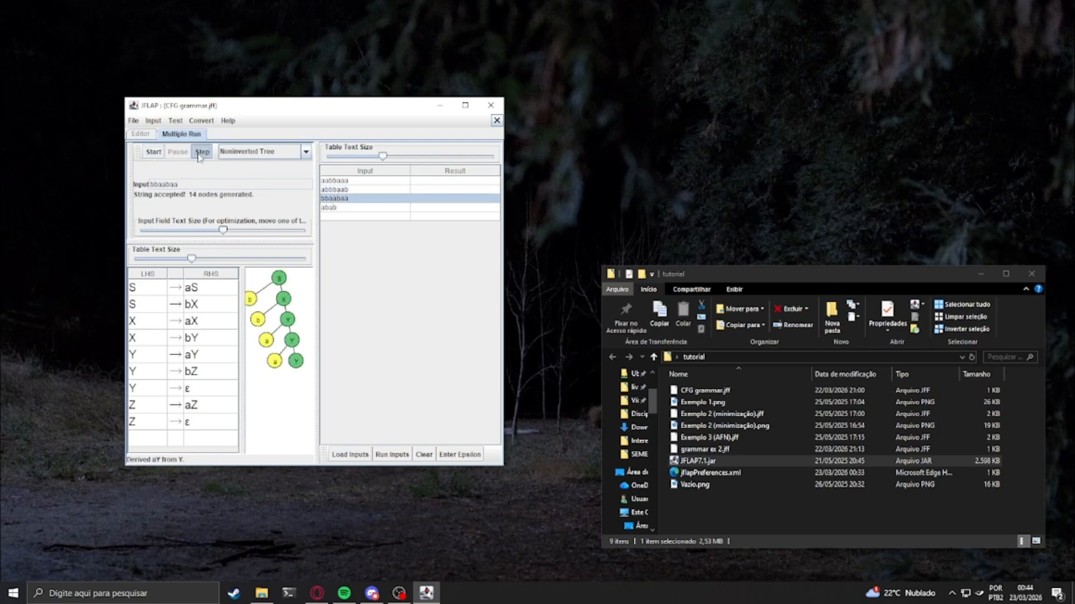
{"action": "left_click", "coordinate": [202, 153]}
{"action": "left_click", "coordinate": [201, 153]}
{"action": "left_click", "coordinate": [202, 153]}
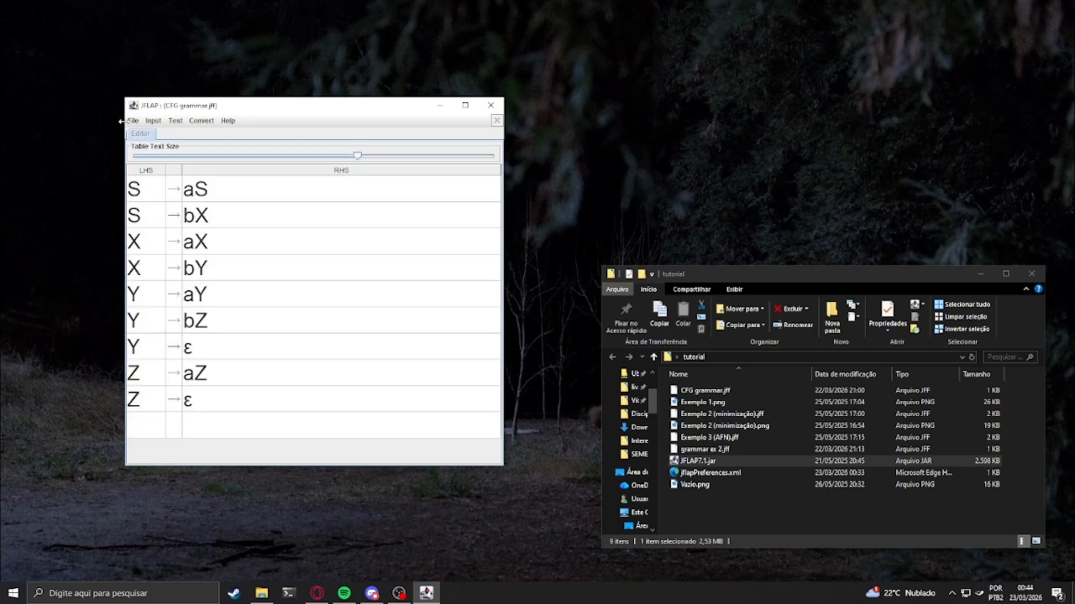
Start a user control parse of the string baaabaa on the grammar
{"action": "left_click", "coordinate": [153, 121]}
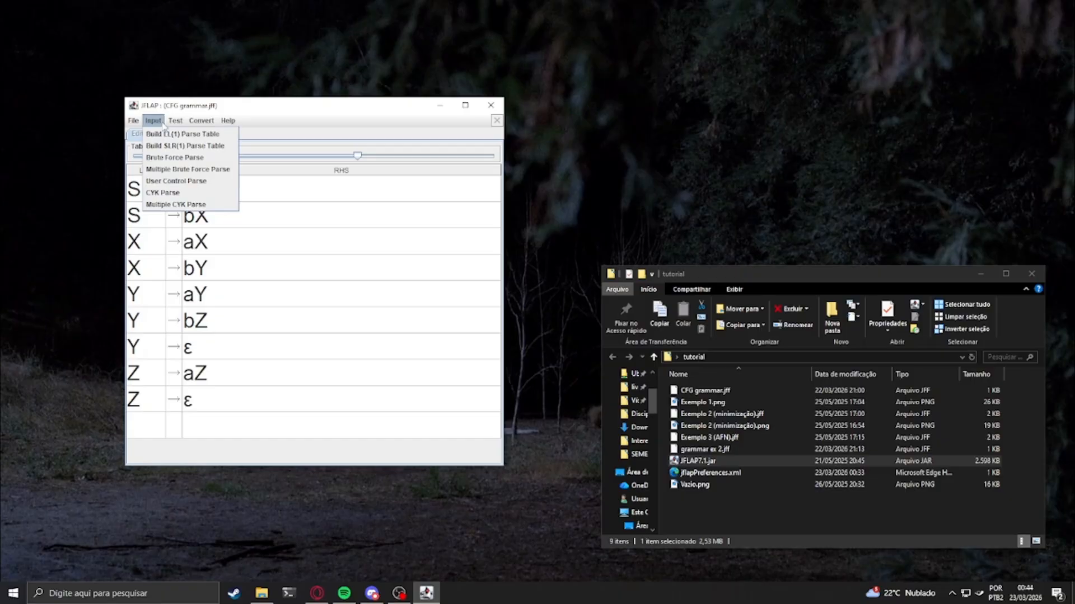
{"action": "left_click", "coordinate": [165, 182]}
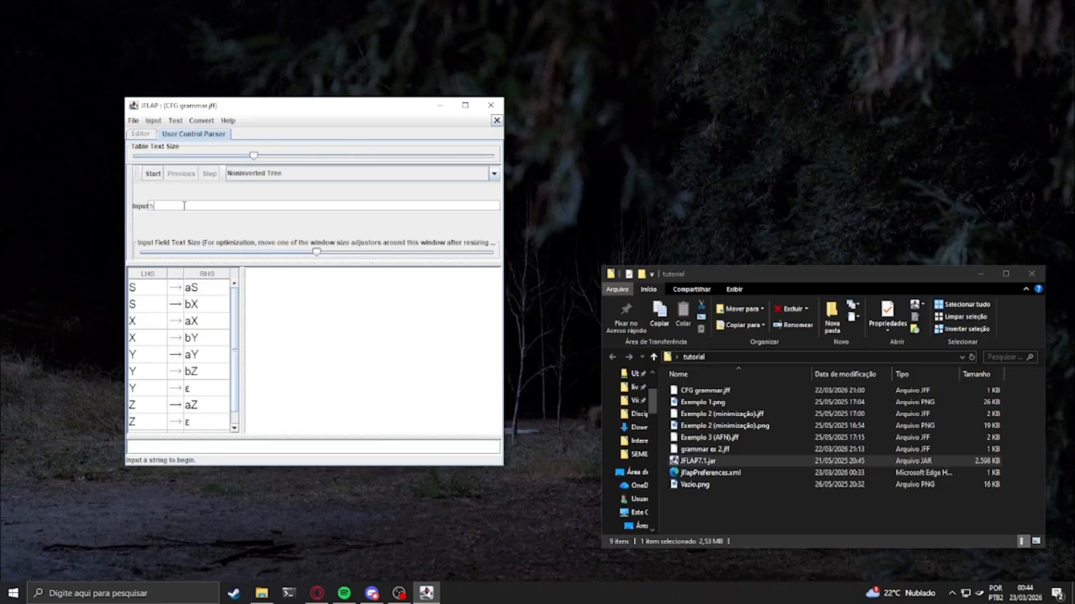
{"action": "left_click", "coordinate": [153, 173]}
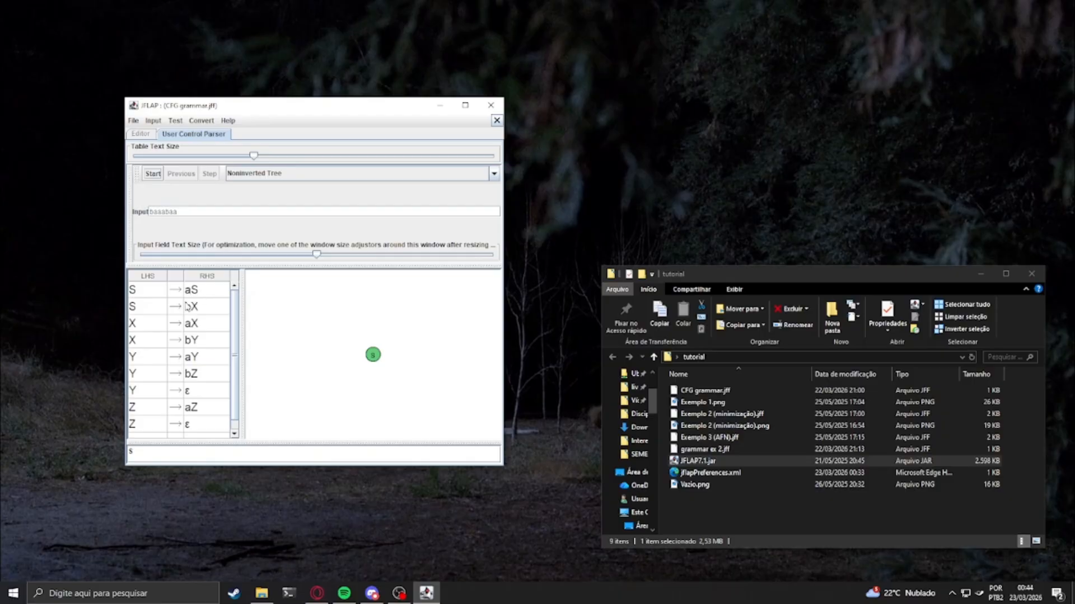
Derive from S with the production S → bX, and try to apply the same production once more
{"action": "left_click", "coordinate": [155, 309]}
{"action": "left_click", "coordinate": [153, 174]}
{"action": "left_click", "coordinate": [155, 306]}
{"action": "left_click", "coordinate": [156, 175]}
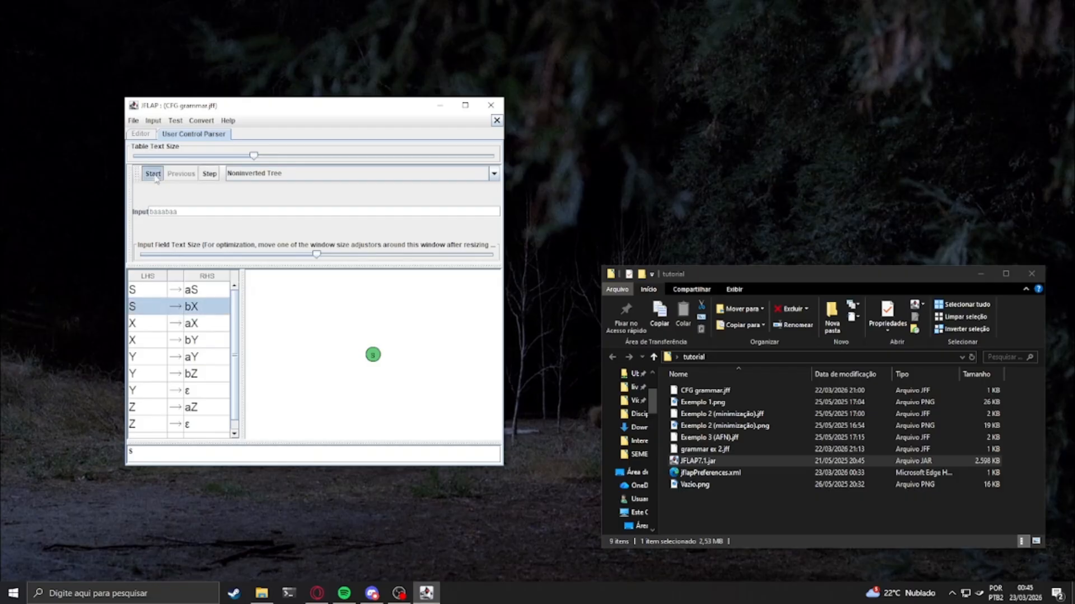
{"action": "left_click", "coordinate": [155, 302]}
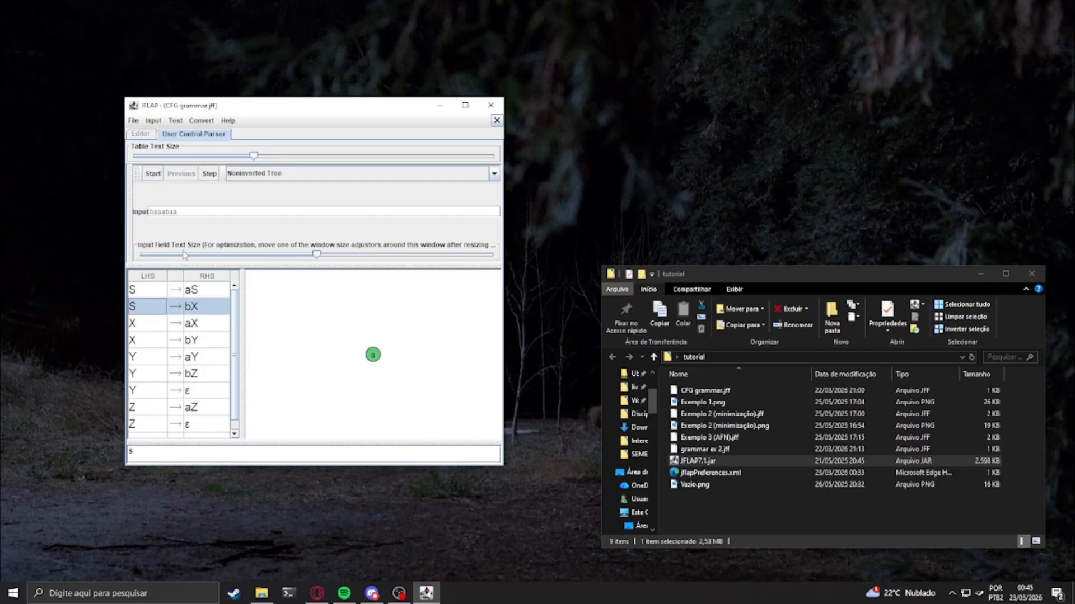
{"action": "left_click", "coordinate": [210, 174]}
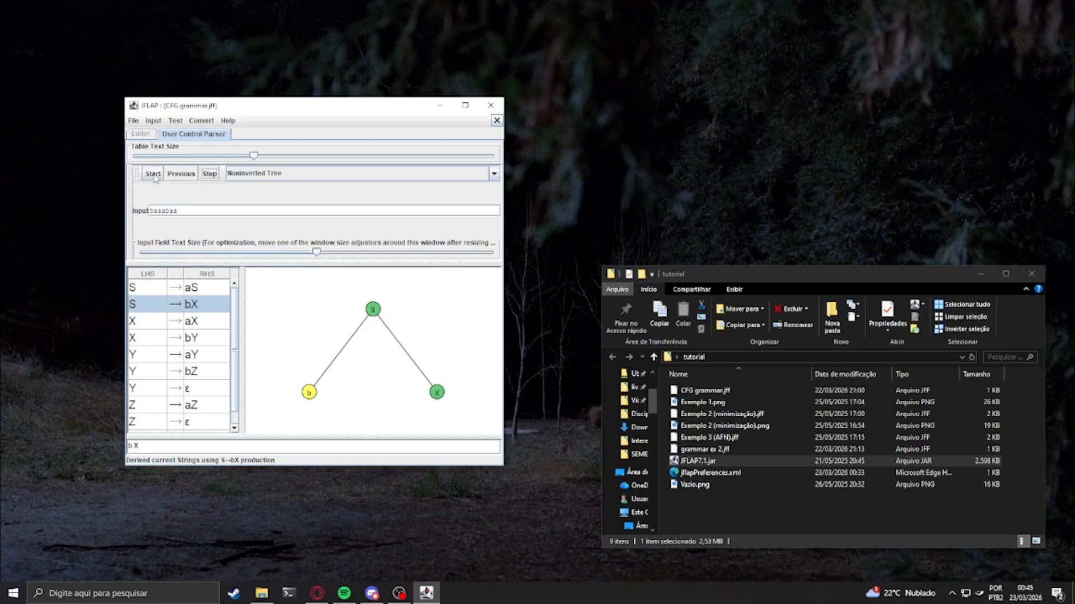
{"action": "left_click", "coordinate": [209, 174]}
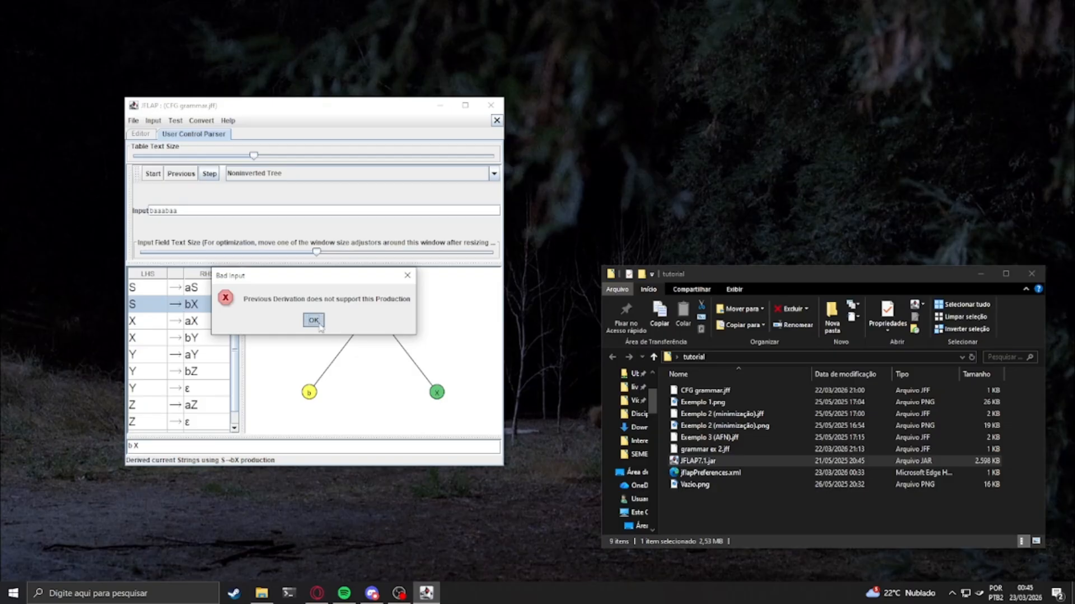
{"action": "left_click", "coordinate": [316, 323]}
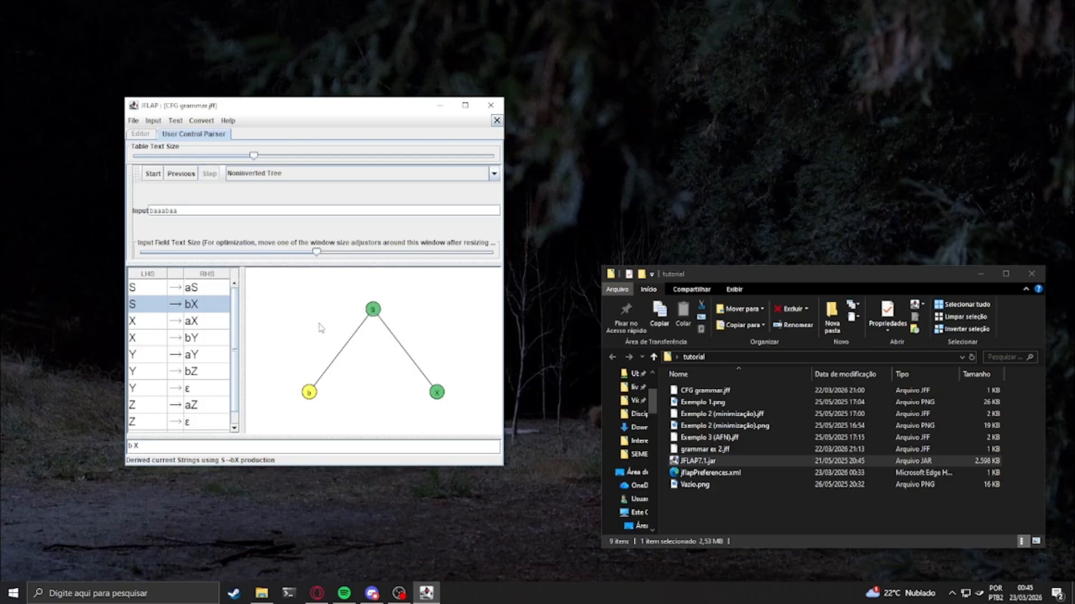
Dismiss the user control parser, close the CFG grammar.jff window and create a new empty grammar
{"action": "left_click", "coordinate": [497, 120]}
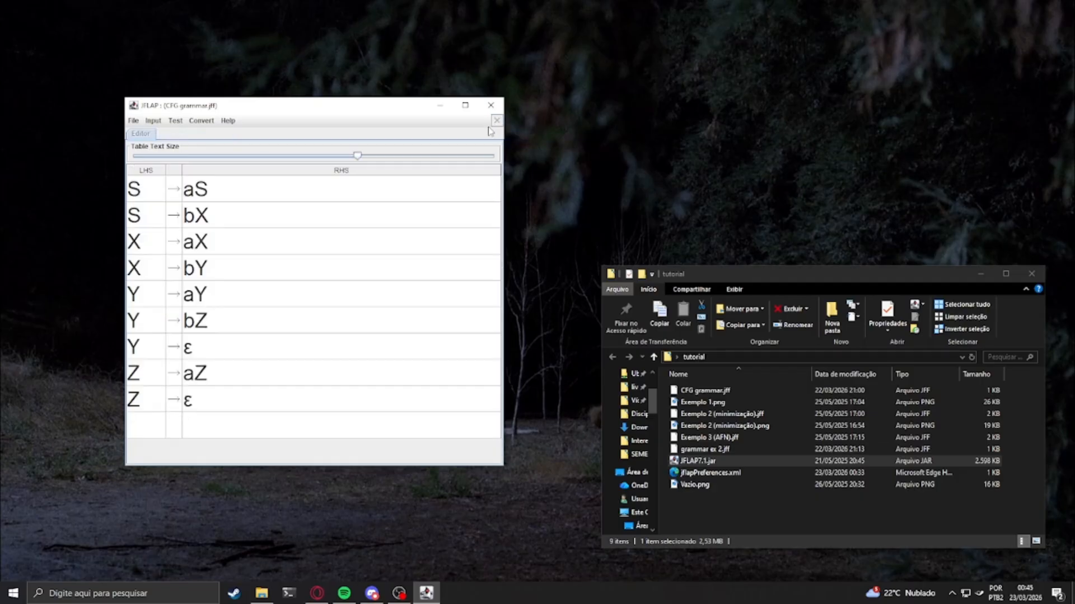
{"action": "left_click", "coordinate": [152, 120]}
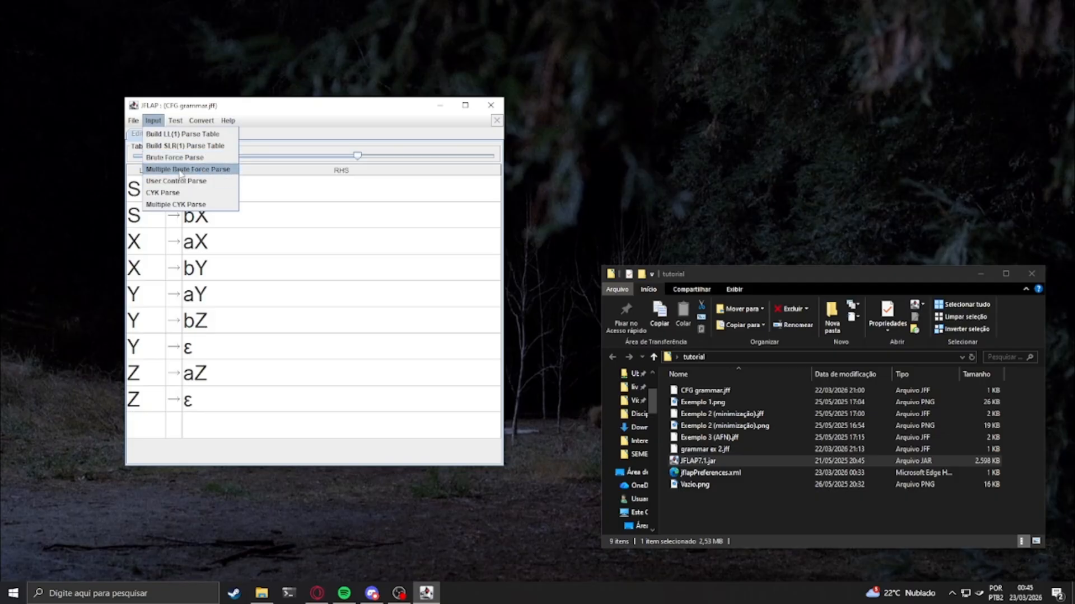
{"action": "left_click", "coordinate": [491, 106]}
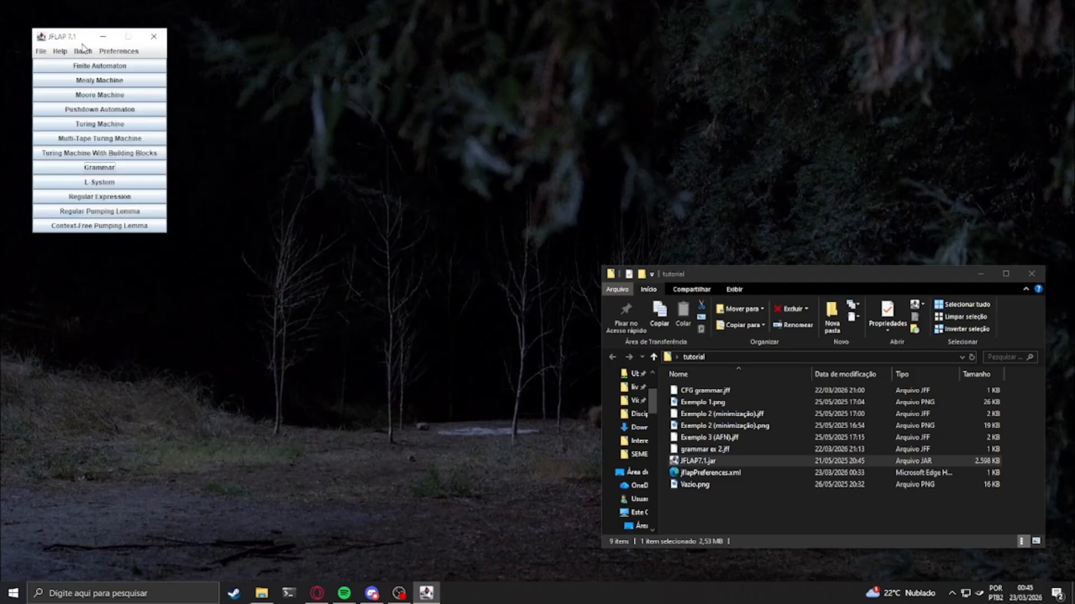
{"action": "left_click_drag", "start_coordinate": [83, 46], "coordinate": [330, 208]}
{"action": "left_click", "coordinate": [350, 331]}
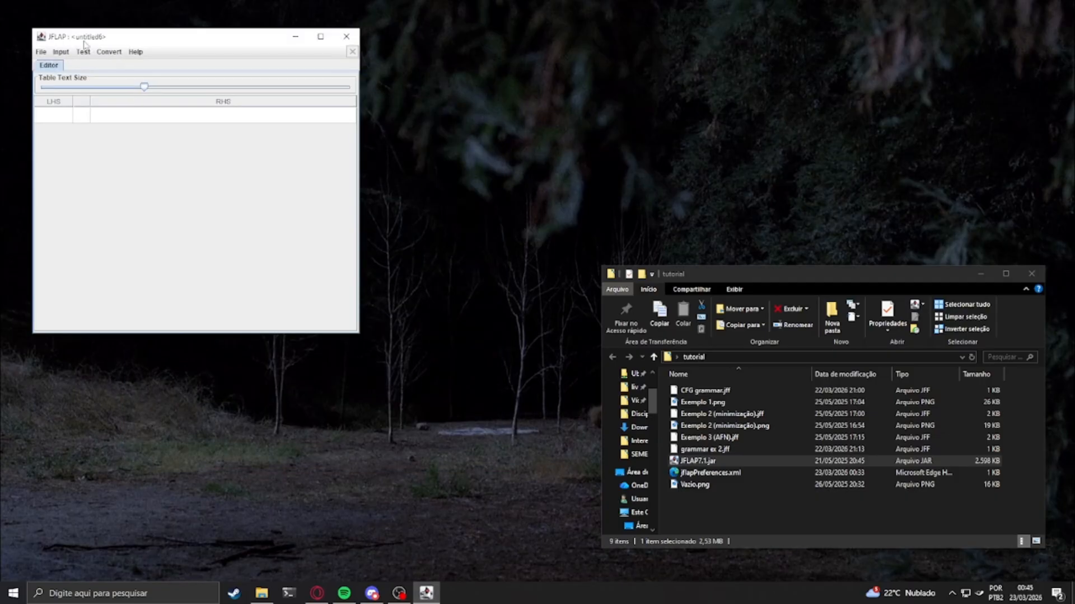
Open the file grammar ex 2.jff from the tutorial folder
{"action": "left_click", "coordinate": [42, 52]}
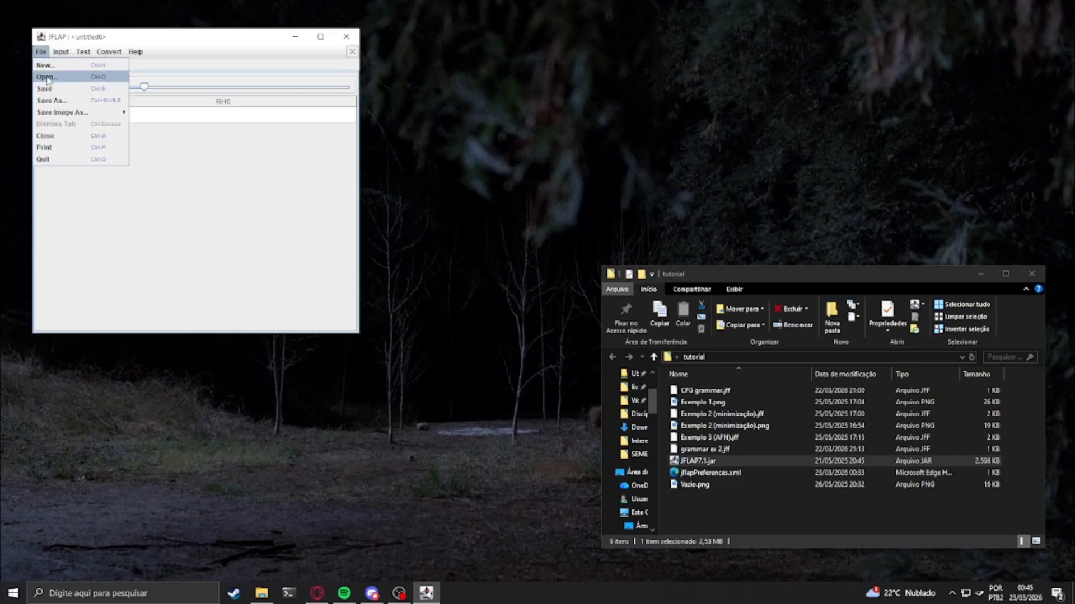
{"action": "left_click", "coordinate": [50, 81]}
{"action": "left_click_drag", "start_coordinate": [510, 200], "coordinate": [403, 205]}
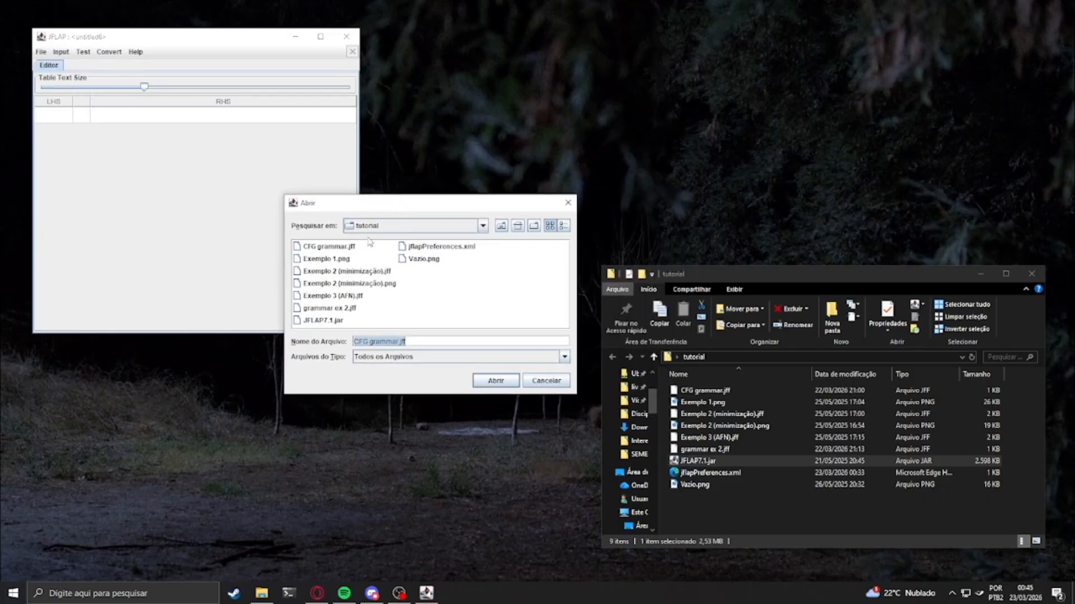
{"action": "double_click", "coordinate": [339, 312]}
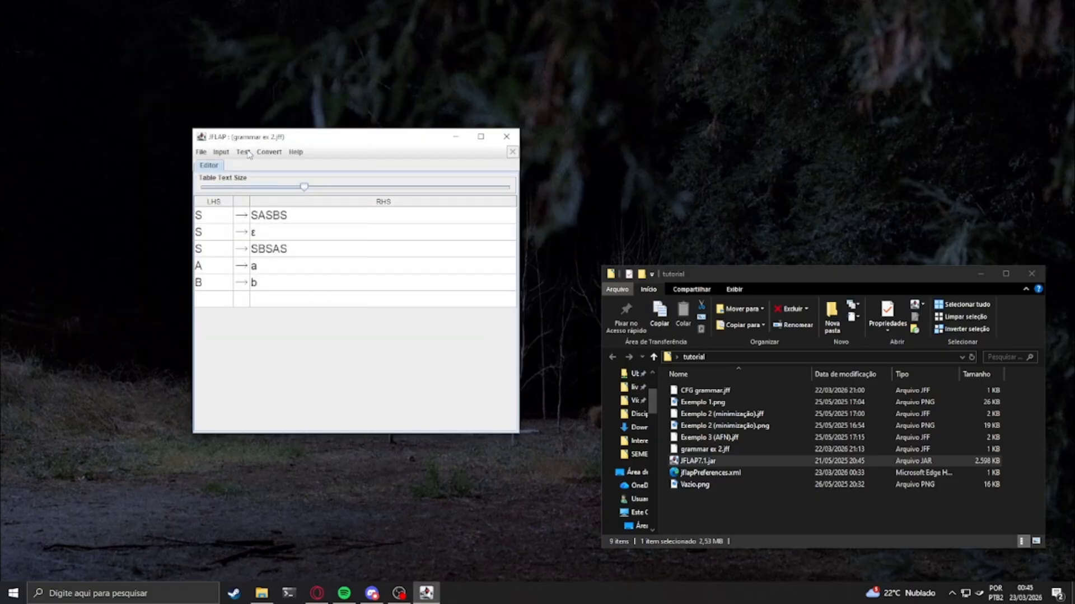
Test the grammar type of grammar ex 2.jff and dismiss the result
{"action": "left_click", "coordinate": [243, 152]}
{"action": "left_click", "coordinate": [255, 167]}
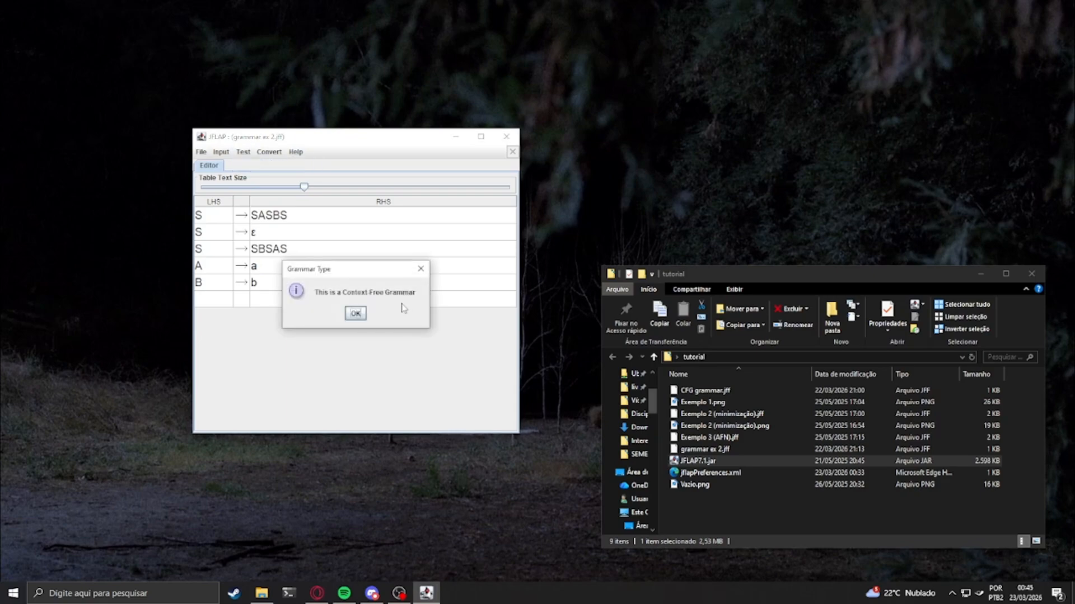
{"action": "left_click", "coordinate": [356, 313]}
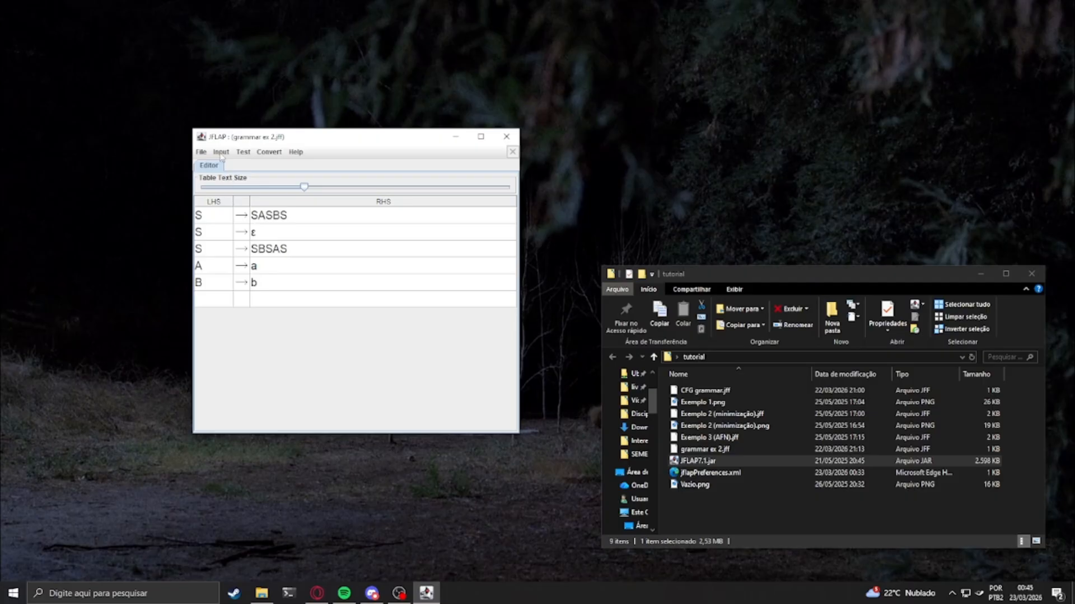
Start a brute force parse of the string abaaabaa on grammar ex 2.jff, with a larger input field text size
{"action": "left_click", "coordinate": [221, 157]}
{"action": "left_click", "coordinate": [240, 193]}
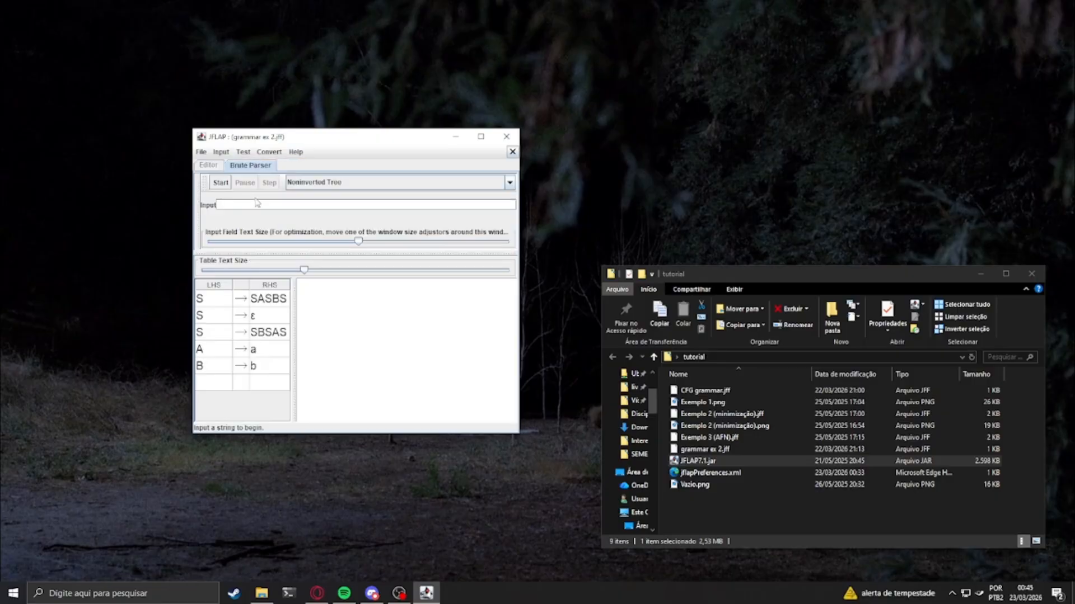
{"action": "mouse_move", "coordinate": [359, 241]}
{"action": "left_mouse_down"}
{"action": "mouse_move", "coordinate": [384, 246]}
{"action": "mouse_move", "coordinate": [362, 249]}
{"action": "left_mouse_up"}
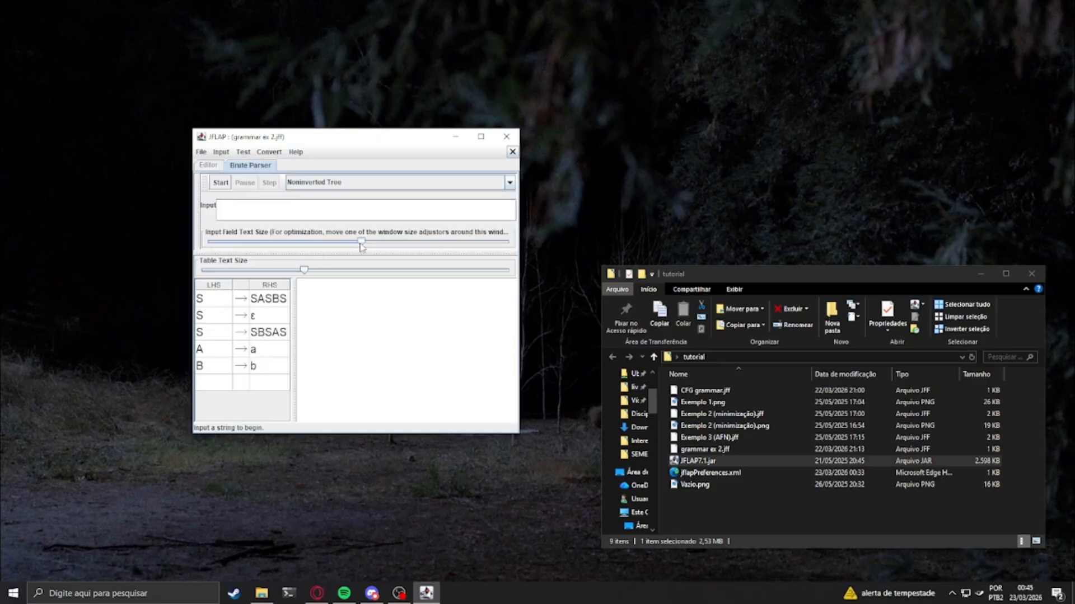
{"action": "left_click", "coordinate": [255, 220]}
{"action": "type", "text": "abaaabaa"}
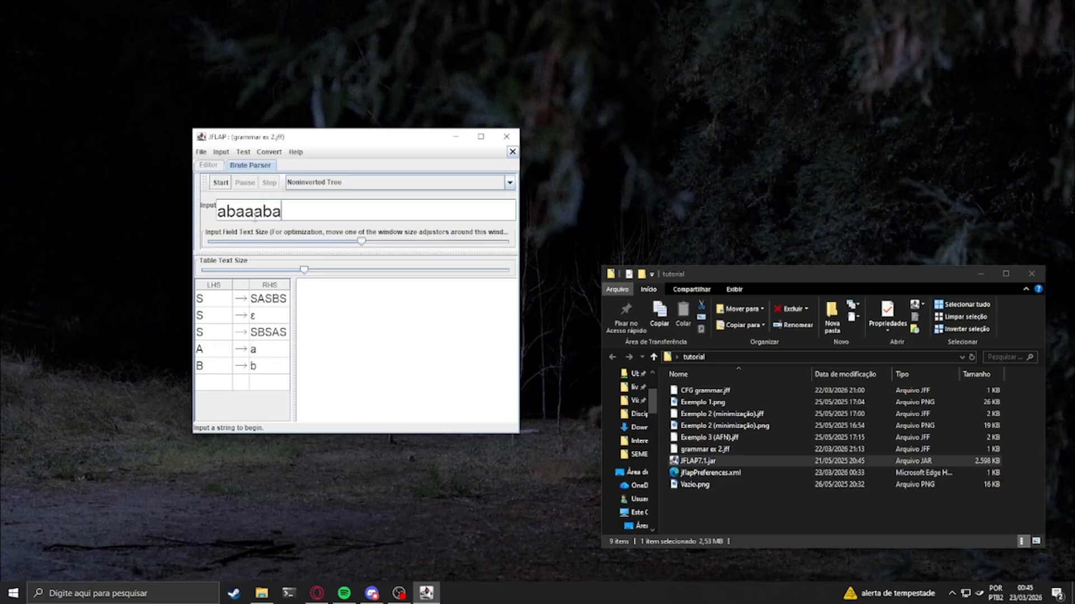
{"action": "key", "text": "Return"}
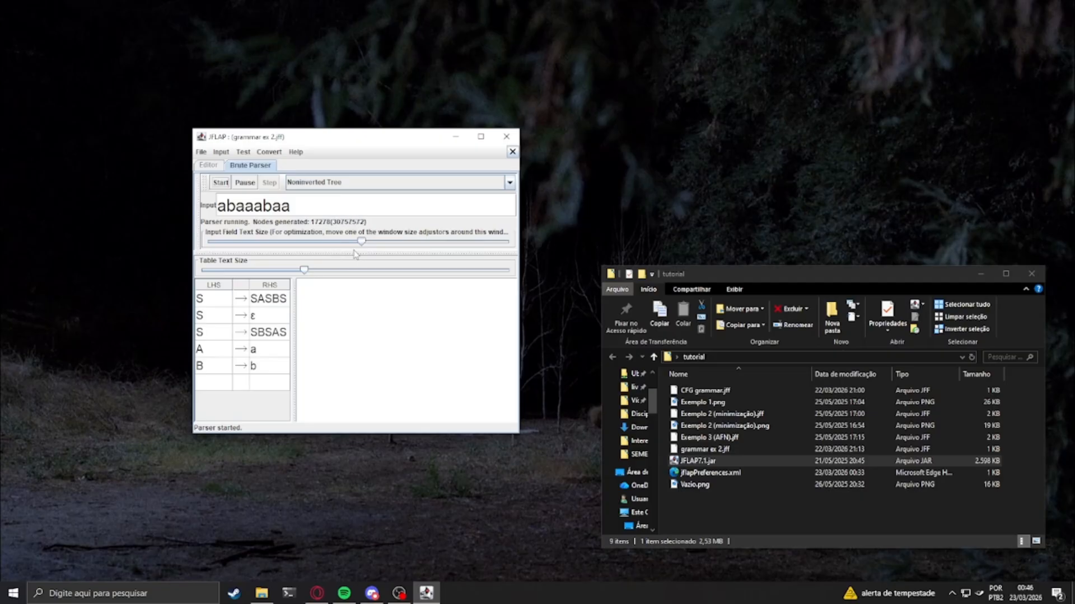
Dismiss the brute force parser, try to start a CYK parse of grammar ex 2.jff and dismiss the warning
{"action": "left_click", "coordinate": [512, 152]}
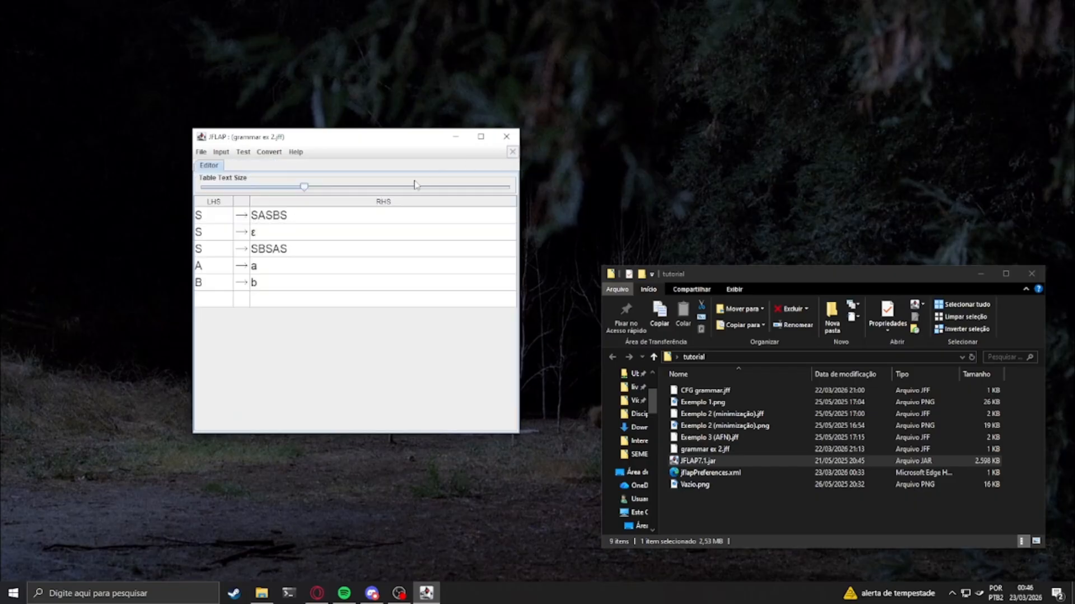
{"action": "left_click", "coordinate": [222, 152]}
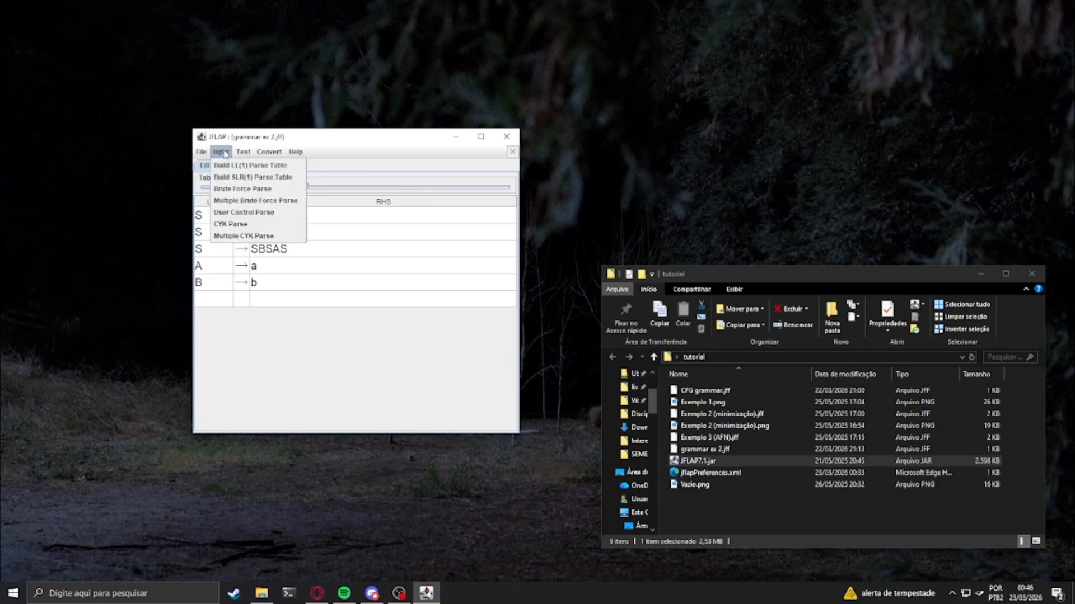
{"action": "left_click", "coordinate": [237, 225]}
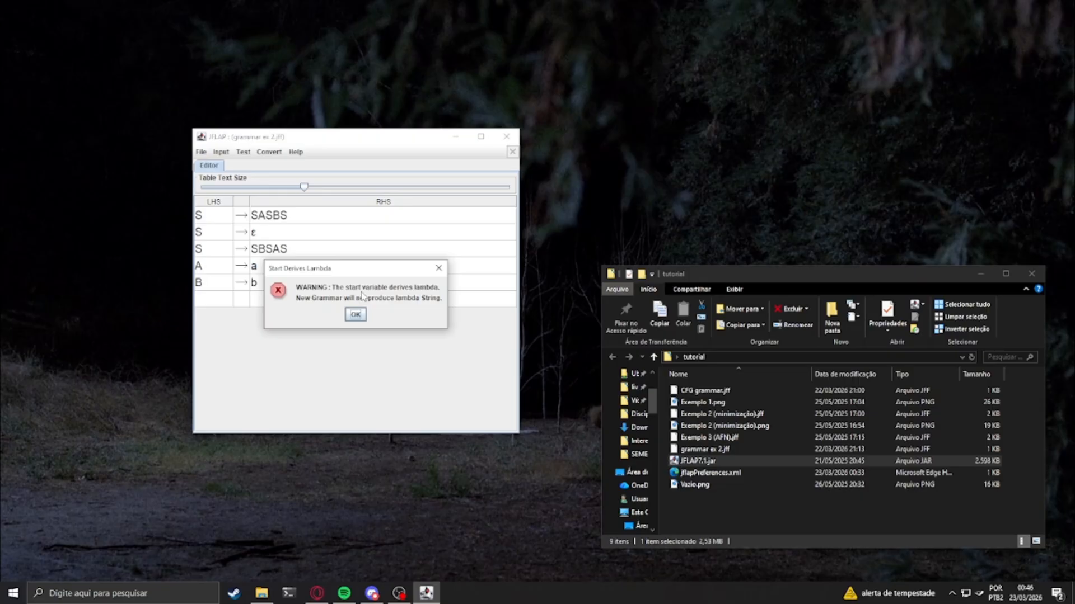
{"action": "left_click", "coordinate": [354, 315]}
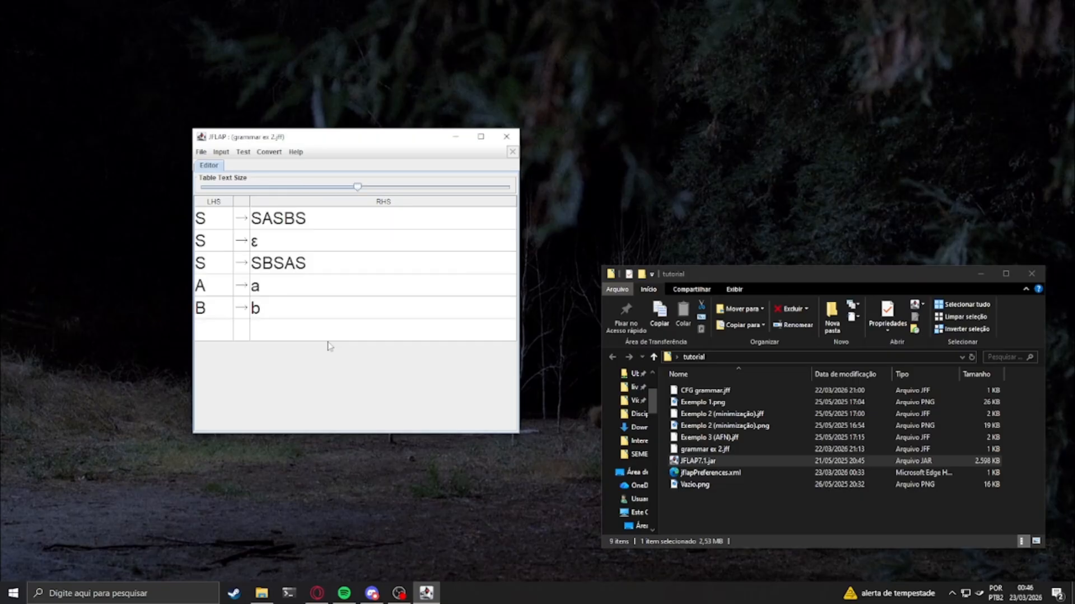
Switch to the Gramática formal Wikipedia article in the browser and minimize the JFLAP window covering it
{"action": "left_click", "coordinate": [317, 593]}
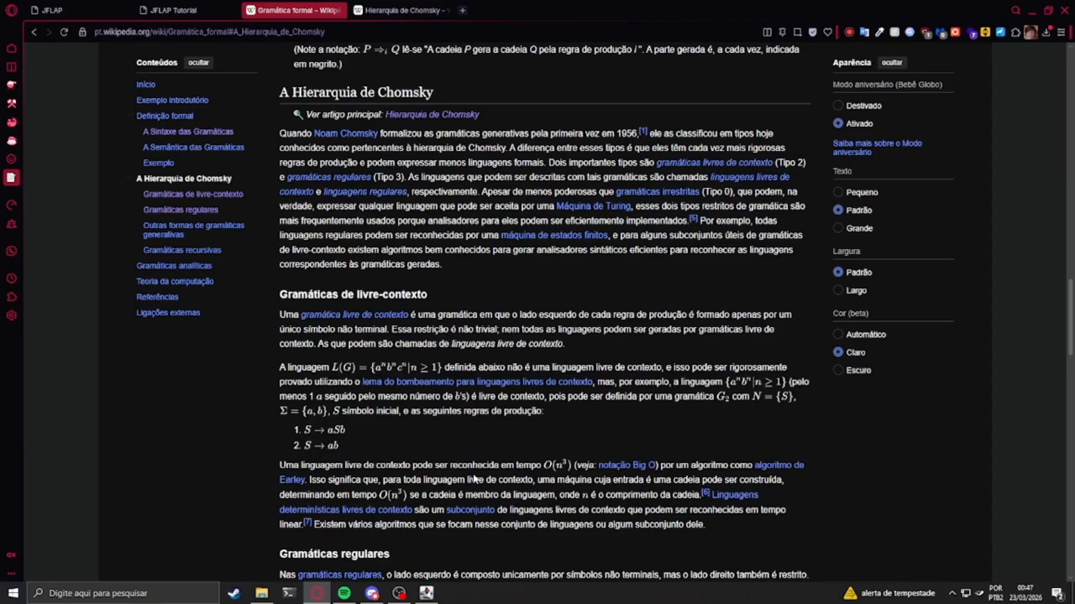
{"action": "left_click", "coordinate": [427, 593]}
{"action": "left_click", "coordinate": [242, 152]}
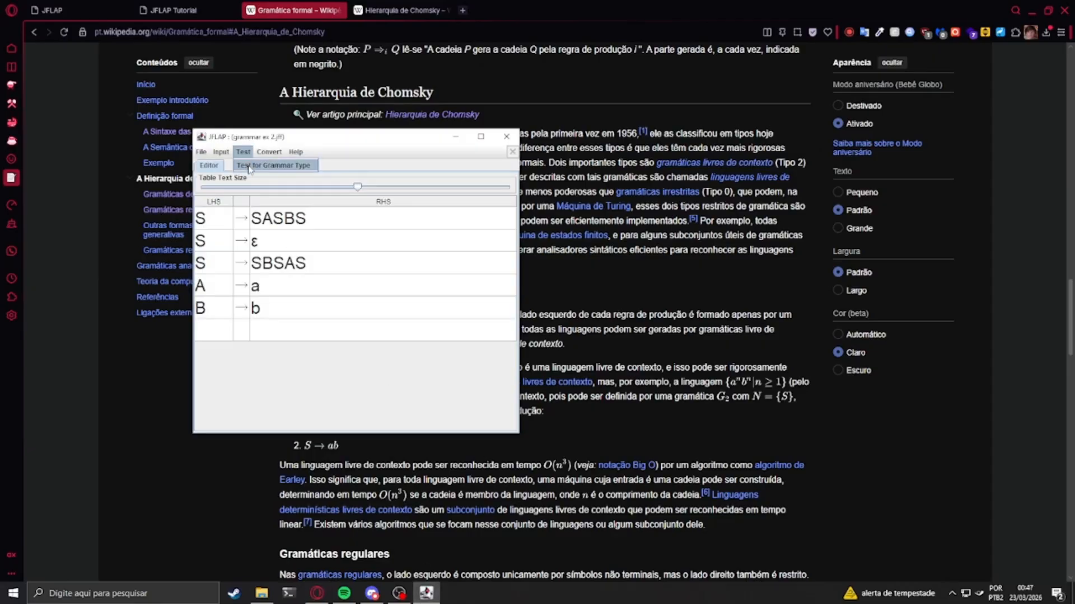
{"action": "left_click", "coordinate": [455, 136]}
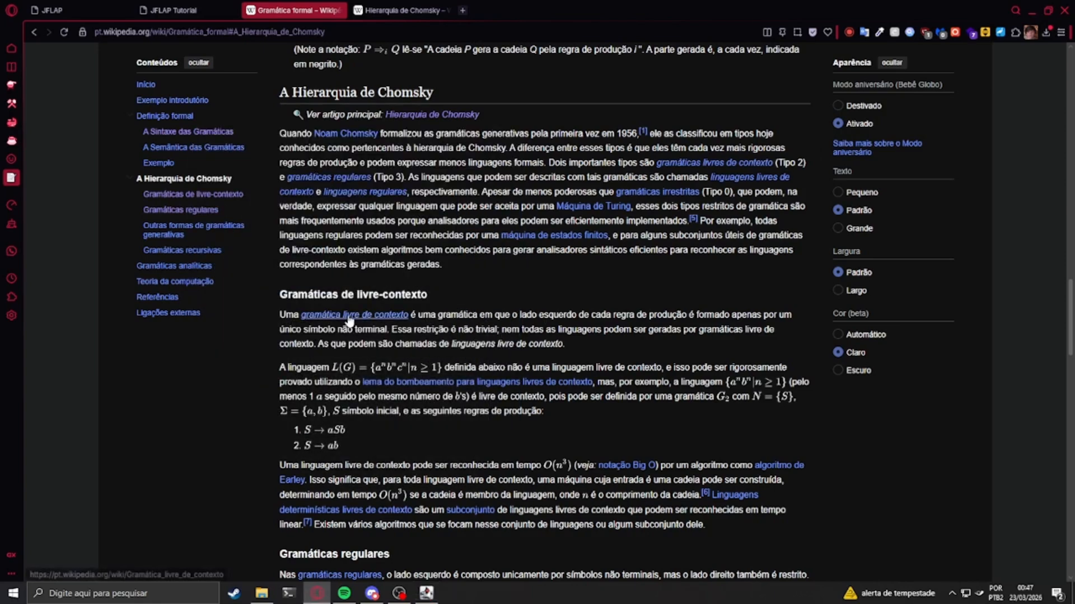
Highlight the definition of context-free grammars in the Wikipedia article and examine the definition under Gramáticas regulares
{"action": "left_click_drag", "start_coordinate": [279, 315], "coordinate": [390, 330]}
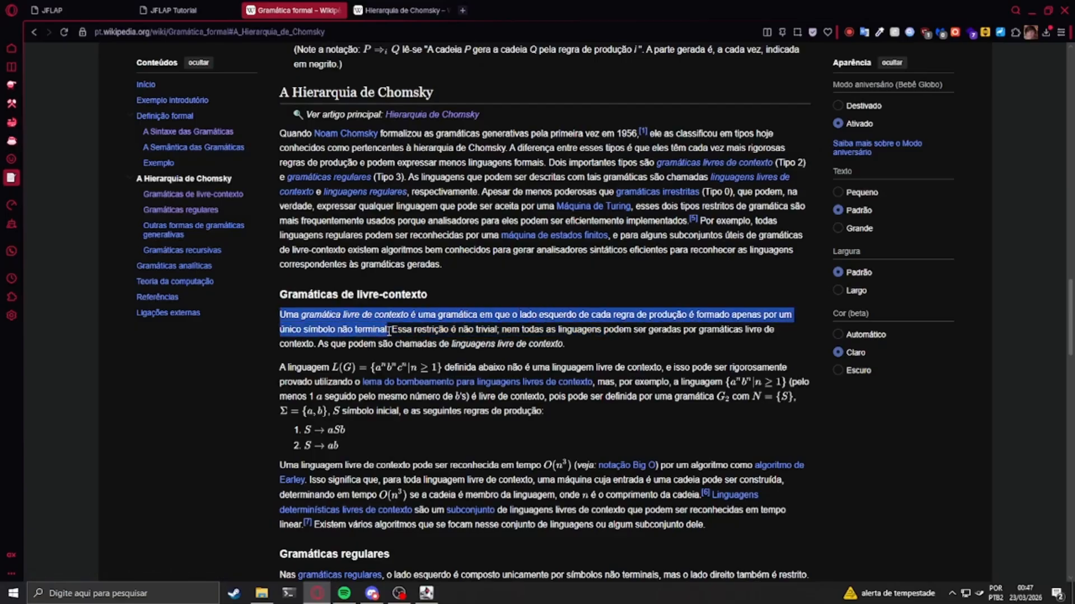
{"action": "scroll", "coordinate": [390, 331], "scroll_direction": "down", "scroll_amount": 4}
{"action": "left_click_drag", "start_coordinate": [279, 351], "coordinate": [683, 352]}
{"action": "left_click", "coordinate": [633, 348]}
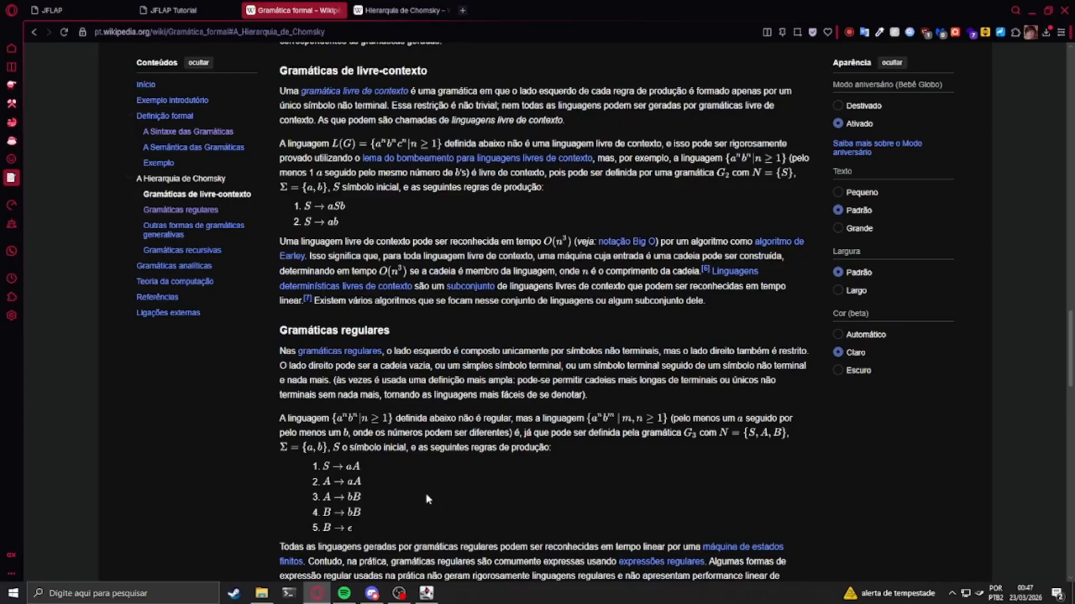
{"action": "scroll", "coordinate": [336, 504], "scroll_direction": "up", "scroll_amount": 3}
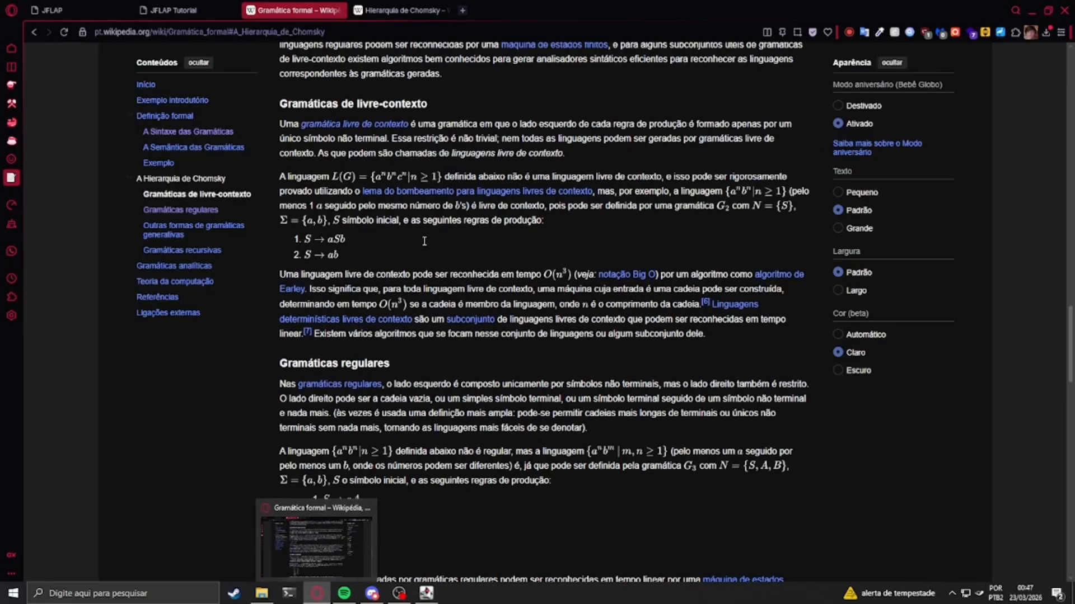